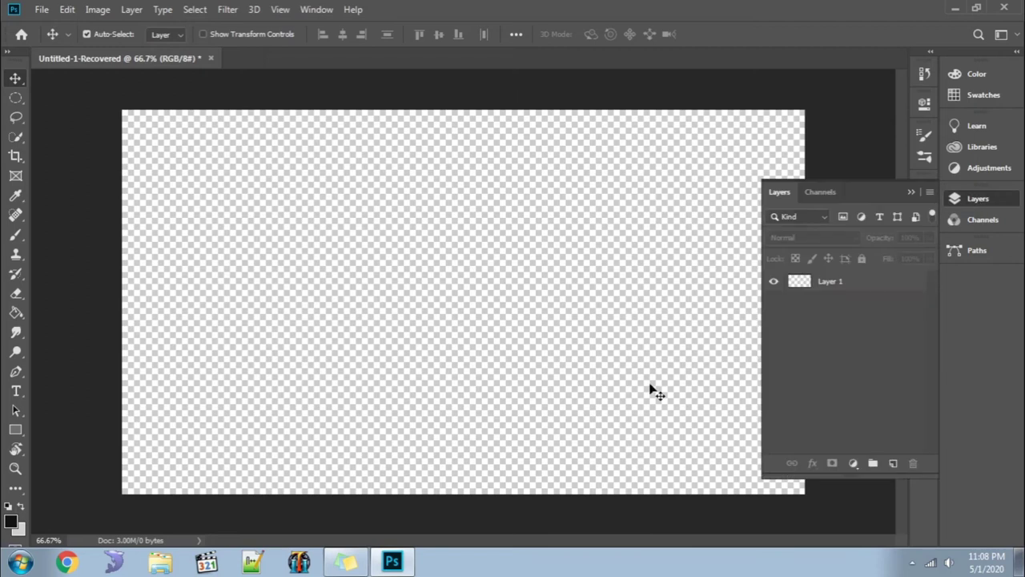
- Lasso a jagged cliff outline along the canvas's lower-right edge
{"action": "left_click", "coordinate": [16, 117]}
{"action": "left_click", "coordinate": [978, 200]}
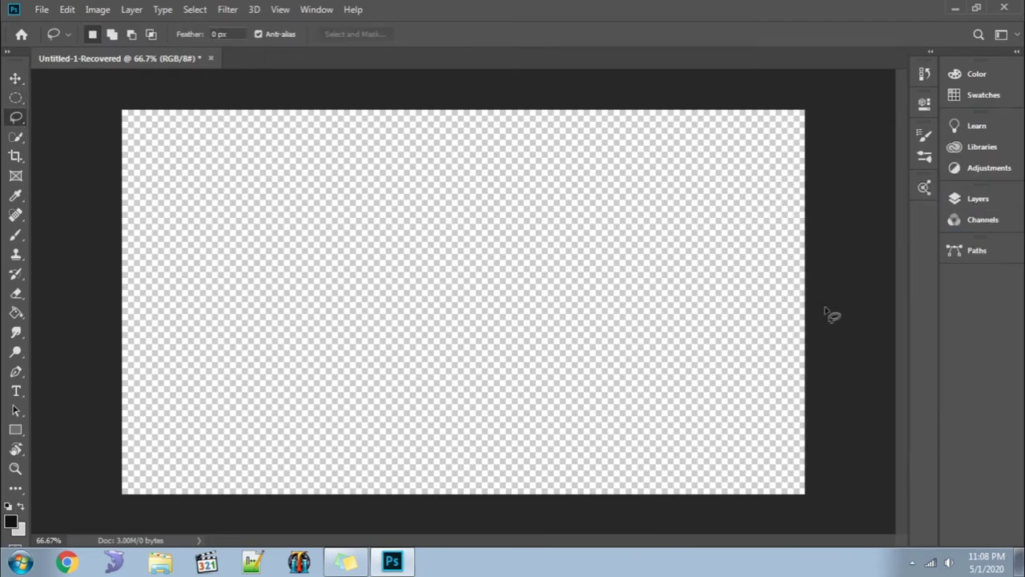
{"action": "left_click_drag", "start_coordinate": [691, 429], "coordinate": [817, 295]}
- Set the foreground colour to dark slate #20272b in the Color Picker
{"action": "left_click", "coordinate": [10, 521]}
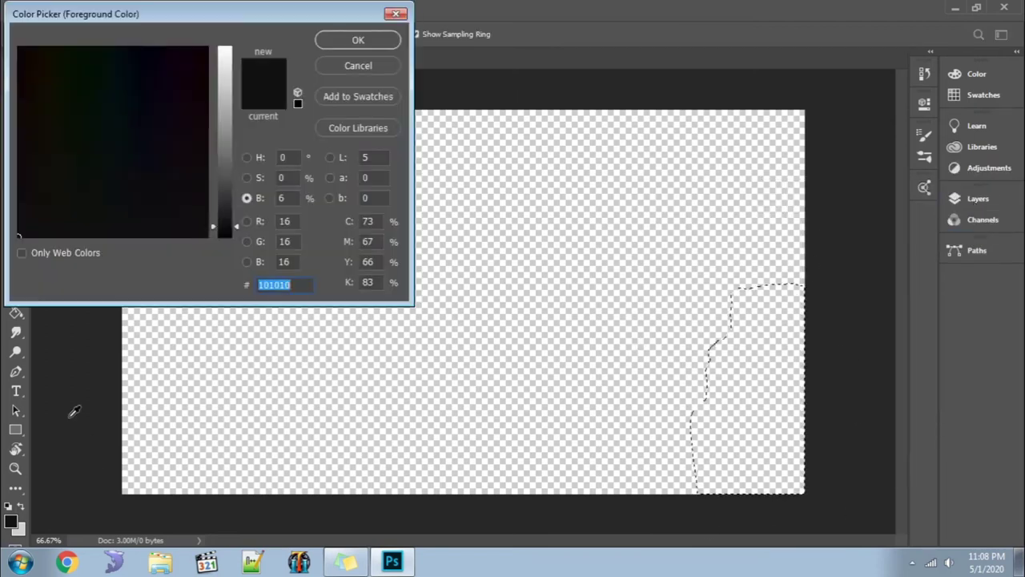
{"action": "left_click", "coordinate": [62, 164]}
{"action": "left_click_drag", "start_coordinate": [63, 163], "coordinate": [117, 160]}
{"action": "left_click_drag", "start_coordinate": [215, 165], "coordinate": [224, 128]}
{"action": "left_click", "coordinate": [126, 171]}
{"action": "mouse_move", "coordinate": [126, 171]}
{"action": "left_mouse_down"}
{"action": "mouse_move", "coordinate": [135, 176]}
{"action": "mouse_move", "coordinate": [124, 187]}
{"action": "left_mouse_up"}
{"action": "mouse_move", "coordinate": [230, 122]}
{"action": "left_mouse_down"}
{"action": "mouse_move", "coordinate": [228, 232]}
{"action": "mouse_move", "coordinate": [244, 161]}
{"action": "left_mouse_up"}
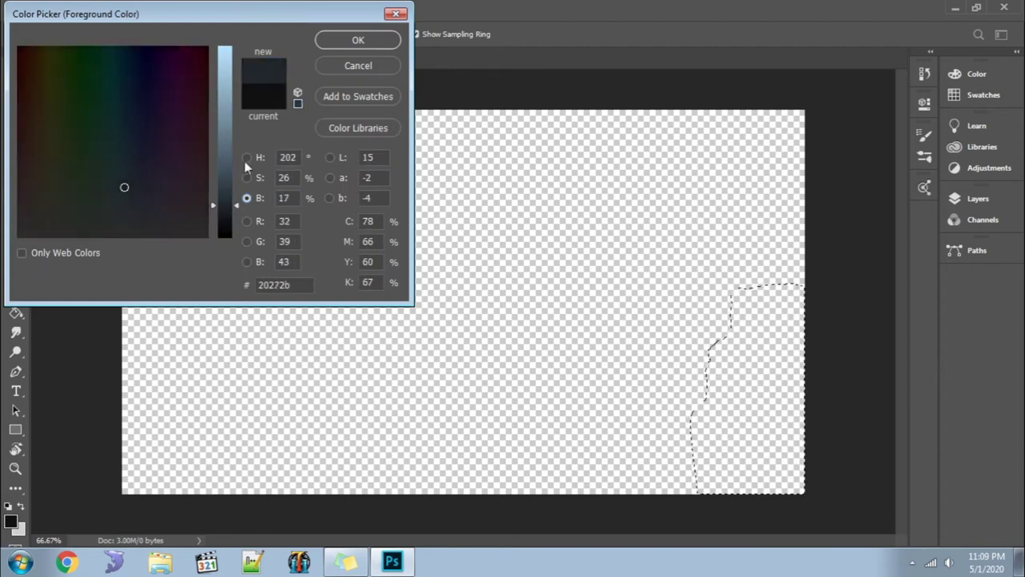
{"action": "key", "text": "Return"}
- Paint Bucket fill the cliff selection with #20272b on Layer 2
{"action": "left_click", "coordinate": [954, 220]}
{"action": "left_click", "coordinate": [954, 198]}
{"action": "left_click", "coordinate": [751, 366]}
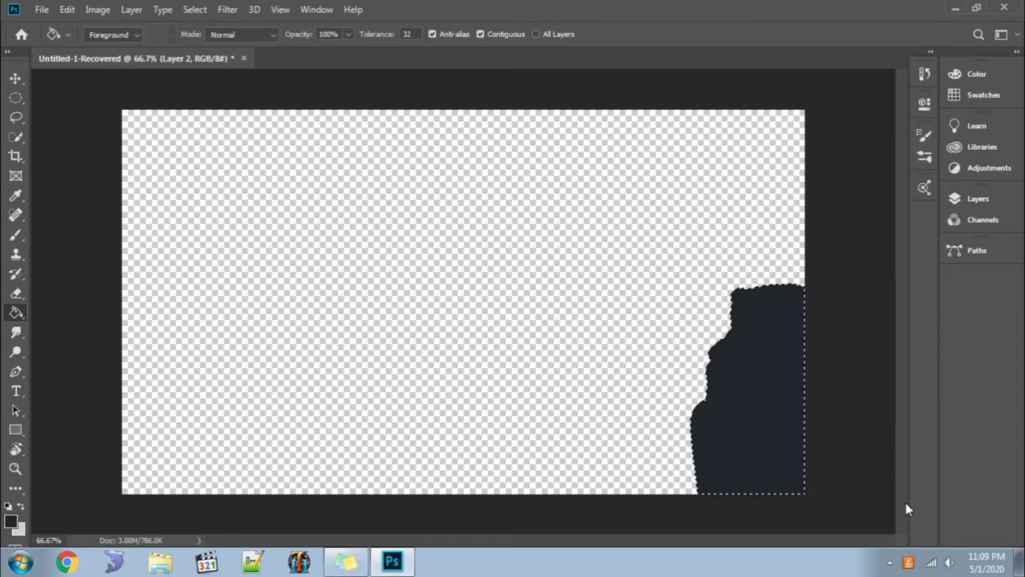
- Add Layer 3 and lasso a hill outline rising toward the cliff
{"action": "left_click", "coordinate": [955, 198]}
{"action": "left_click", "coordinate": [896, 465]}
{"action": "key", "text": "v"}
{"action": "key", "text": "ctrl+d"}
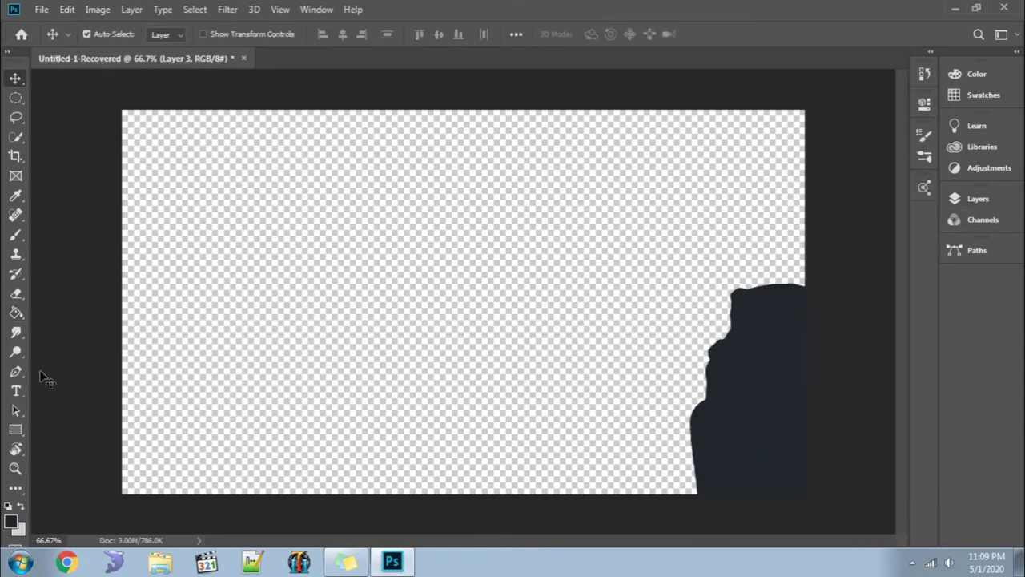
{"action": "key", "text": "l"}
{"action": "left_click_drag", "start_coordinate": [805, 427], "coordinate": [828, 425]}
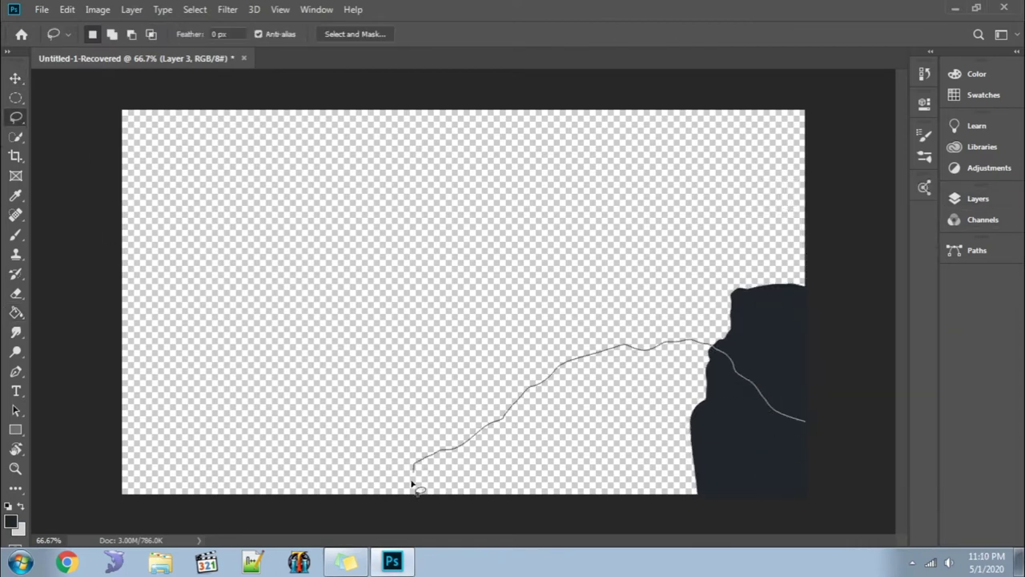
- Fill the hill selection with slate #364249 and deselect
{"action": "left_click", "coordinate": [11, 521]}
{"action": "left_click_drag", "start_coordinate": [224, 195], "coordinate": [224, 183]}
{"action": "left_click", "coordinate": [358, 40]}
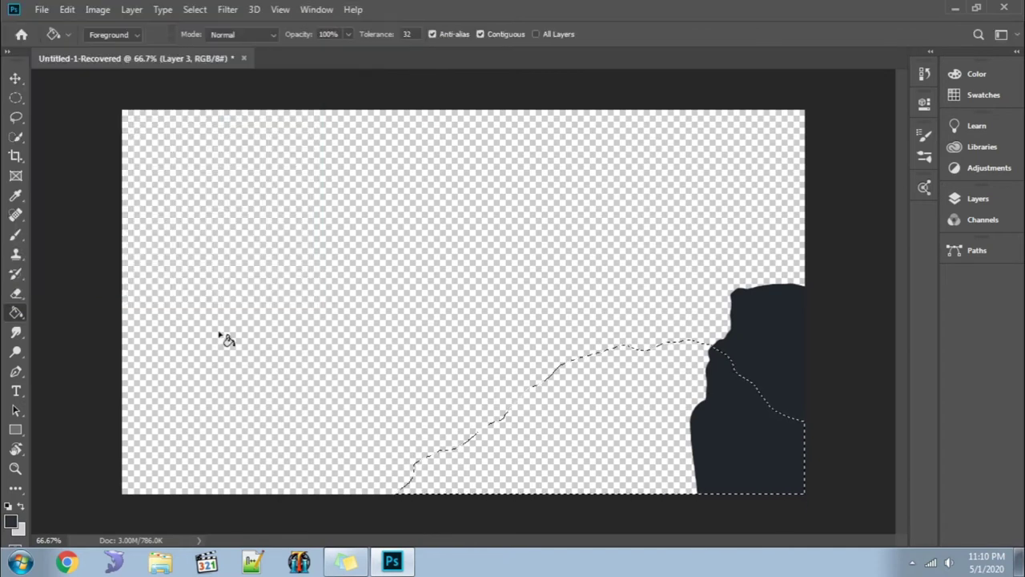
{"action": "key", "text": "alt+BackSpace"}
{"action": "left_click", "coordinate": [11, 521]}
{"action": "left_click", "coordinate": [327, 60]}
{"action": "key", "text": "alt+BackSpace"}
{"action": "key", "text": "ctrl+d"}
- Add Layer 4 and lasso a tall mountain range across the canvas
{"action": "left_click", "coordinate": [955, 198]}
{"action": "left_click", "coordinate": [895, 465]}
{"action": "left_click", "coordinate": [955, 198]}
{"action": "key", "text": "l"}
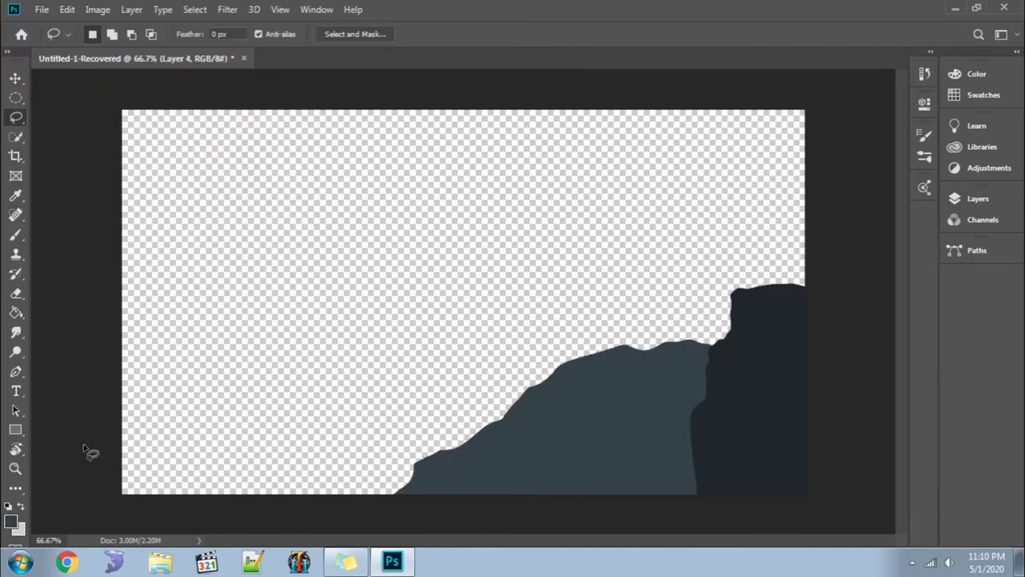
{"action": "left_click_drag", "start_coordinate": [504, 286], "coordinate": [809, 346]}
{"action": "mouse_move", "coordinate": [122, 418]}
{"action": "left_mouse_down"}
{"action": "mouse_move", "coordinate": [551, 290]}
{"action": "mouse_move", "coordinate": [122, 418]}
{"action": "left_mouse_up"}
- Paint Bucket fill the mountain range with a lighter slate and deselect
{"action": "left_click", "coordinate": [11, 521]}
{"action": "left_click", "coordinate": [359, 39]}
{"action": "key", "text": "g"}
{"action": "left_click", "coordinate": [260, 377]}
{"action": "key", "text": "ctrl+d"}
{"action": "key", "text": "v"}
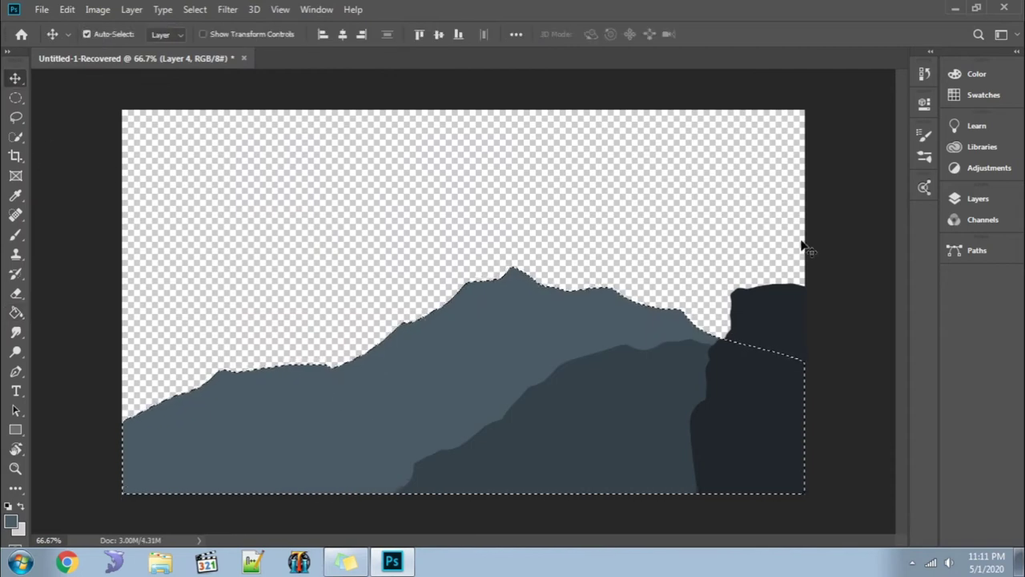
{"action": "left_click", "coordinate": [978, 198]}
- Fill background Layer 1 with pale blue-grey sky colour #7f9cac
{"action": "left_click", "coordinate": [914, 463]}
{"action": "left_click", "coordinate": [449, 215]}
{"action": "left_click", "coordinate": [11, 522]}
{"action": "left_click_drag", "start_coordinate": [231, 135], "coordinate": [225, 109]}
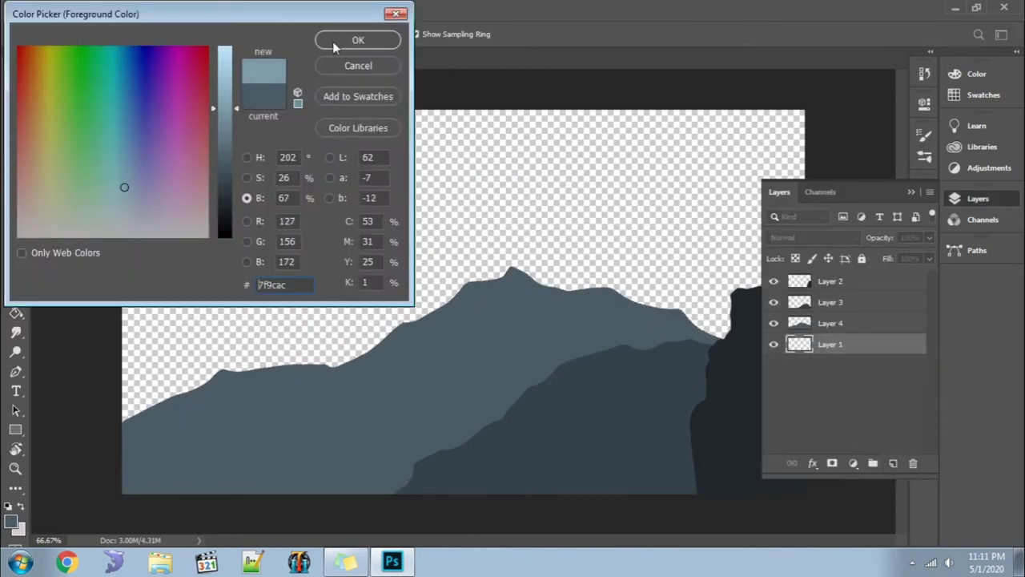
{"action": "left_click", "coordinate": [358, 40]}
{"action": "key", "text": "alt+BackSpace"}
- Add Layer 5 and draw a circular moon selection near the top-left
{"action": "left_click", "coordinate": [833, 281]}
{"action": "key", "text": "ctrl+shift+alt+n"}
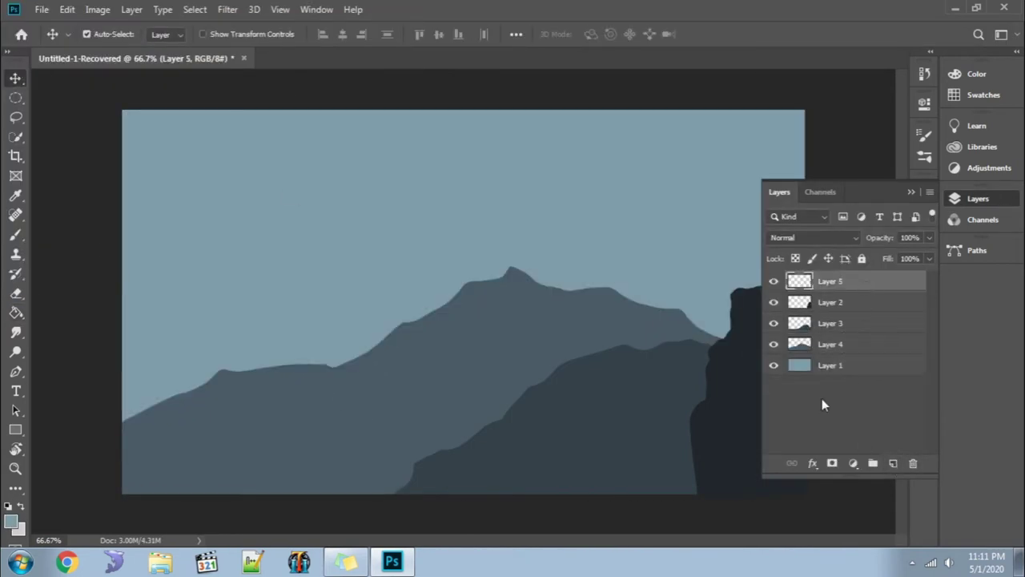
{"action": "key", "text": "m"}
{"action": "left_click_drag", "start_coordinate": [225, 189], "coordinate": [231, 187]}
{"action": "left_click", "coordinate": [12, 521]}
{"action": "key", "text": "Return"}
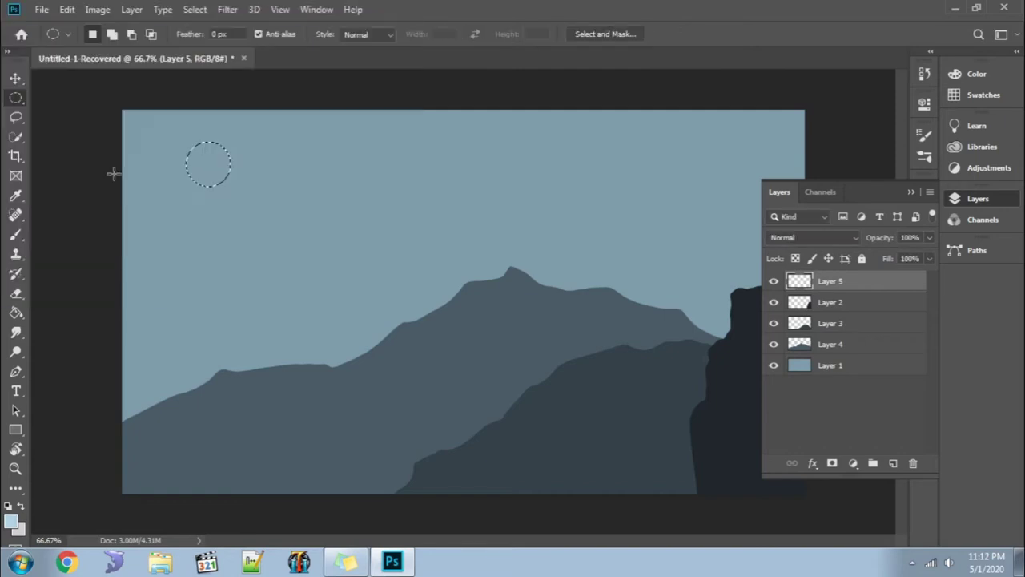
- Fill the moon circle with pale blue #92c3df
{"action": "left_click", "coordinate": [11, 522]}
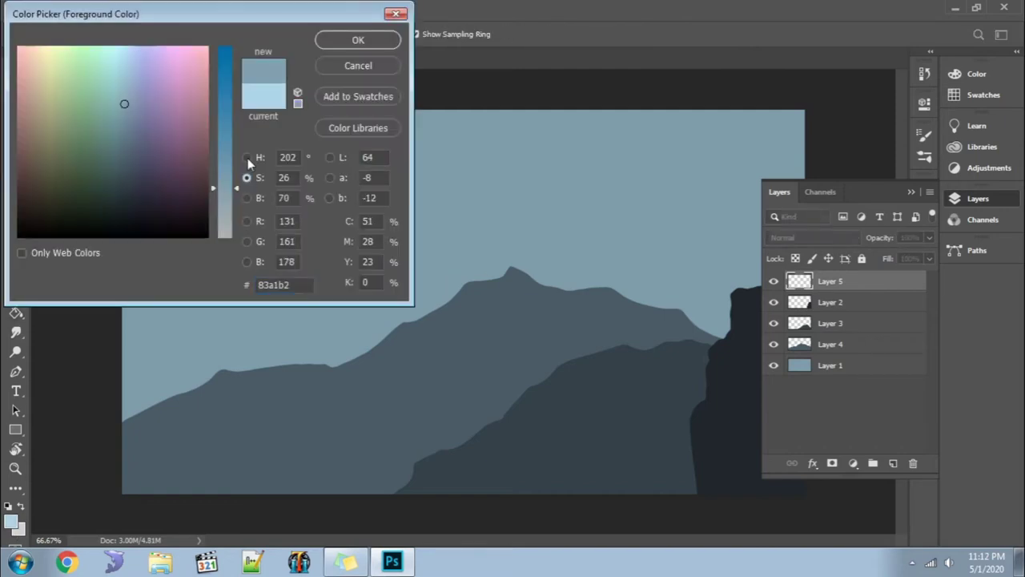
{"action": "left_click", "coordinate": [247, 178]}
{"action": "left_click_drag", "start_coordinate": [225, 181], "coordinate": [225, 170]}
{"action": "left_click", "coordinate": [336, 42]}
{"action": "left_click", "coordinate": [12, 521]}
{"action": "left_click", "coordinate": [247, 198]}
{"action": "left_click", "coordinate": [332, 42]}
{"action": "left_click", "coordinate": [12, 522]}
{"action": "left_click", "coordinate": [319, 42]}
{"action": "left_click", "coordinate": [208, 165]}
{"action": "key", "text": "v"}
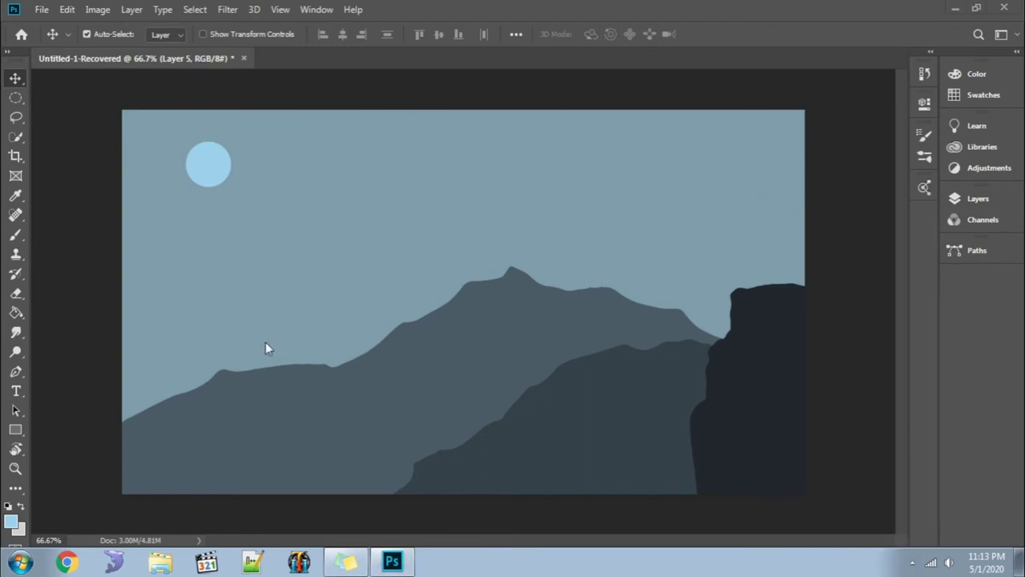
- On Layer 4, erase the mountain's pointed peak flat with a round General Brushes eraser
{"action": "left_click", "coordinate": [978, 198]}
{"action": "left_click", "coordinate": [831, 344]}
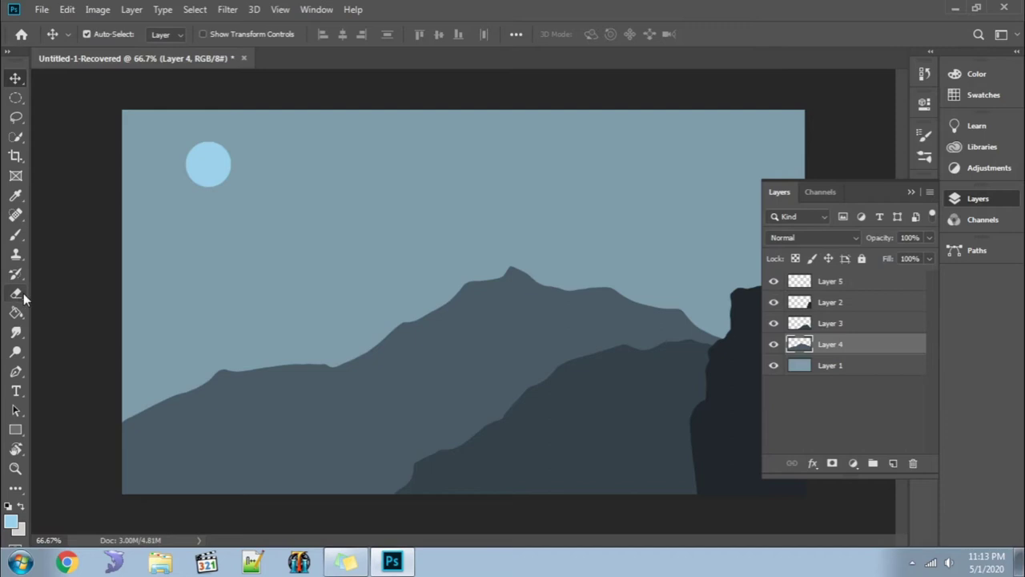
{"action": "left_click", "coordinate": [15, 293]}
{"action": "left_click", "coordinate": [109, 34]}
{"action": "left_click", "coordinate": [25, 180]}
{"action": "left_click", "coordinate": [503, 260]}
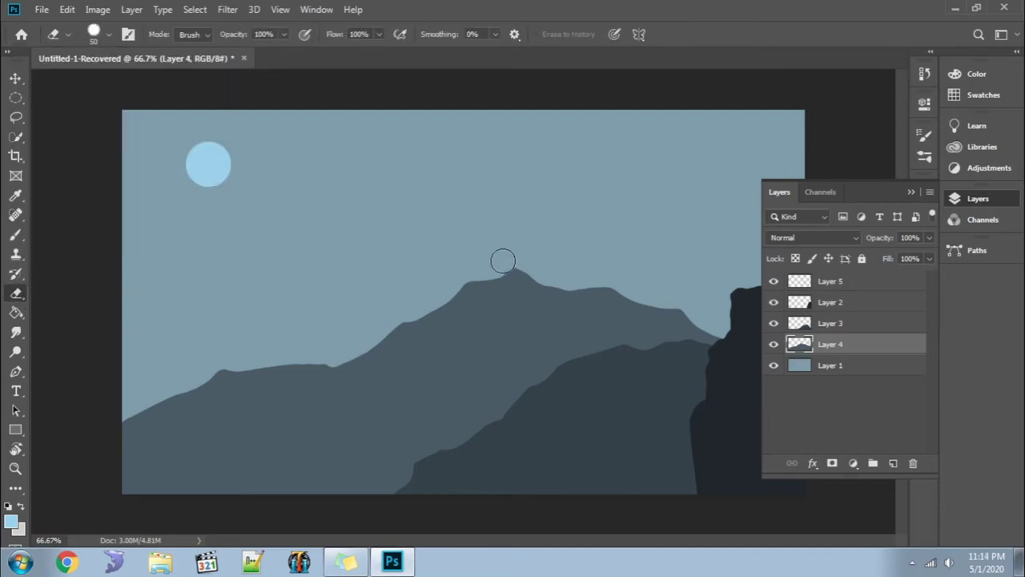
{"action": "left_click", "coordinate": [978, 199]}
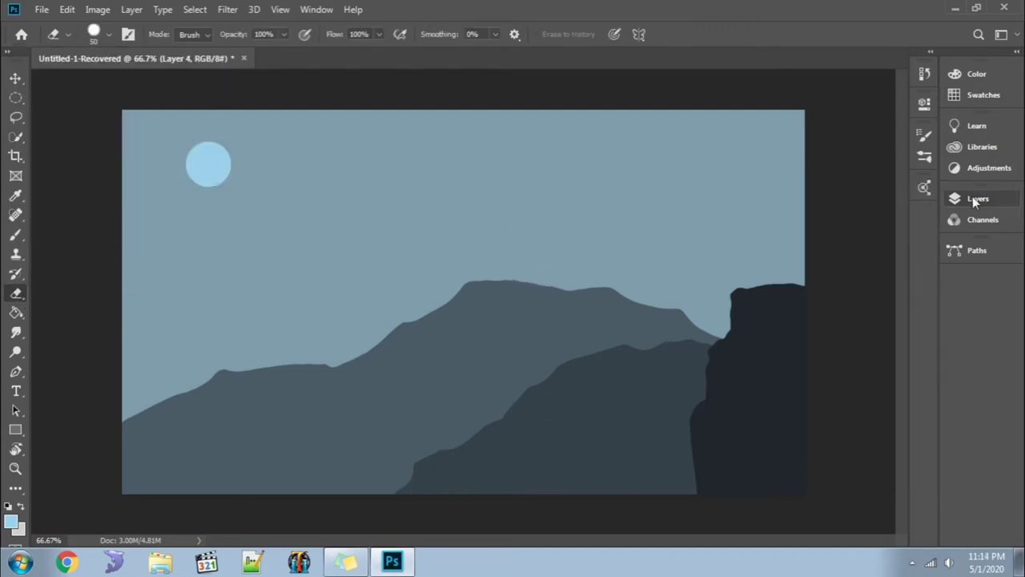
{"action": "key", "text": "v"}
{"action": "left_click", "coordinate": [979, 199]}
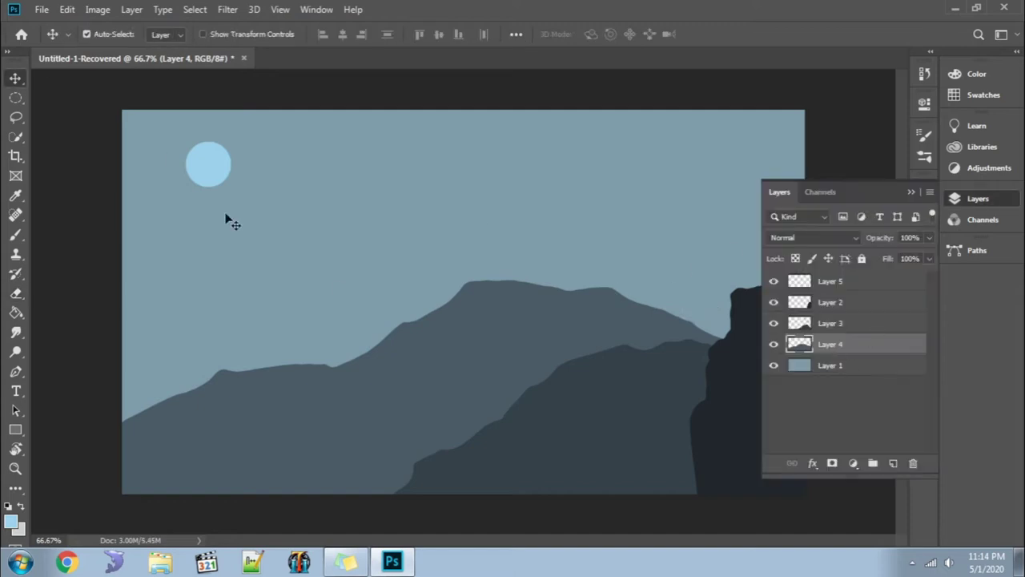
{"action": "left_click", "coordinate": [16, 118]}
- Add a thin light-blue highlight strip along the left ridge
{"action": "left_click_drag", "start_coordinate": [301, 367], "coordinate": [228, 373]}
{"action": "key", "text": "g"}
{"action": "left_click", "coordinate": [234, 373]}
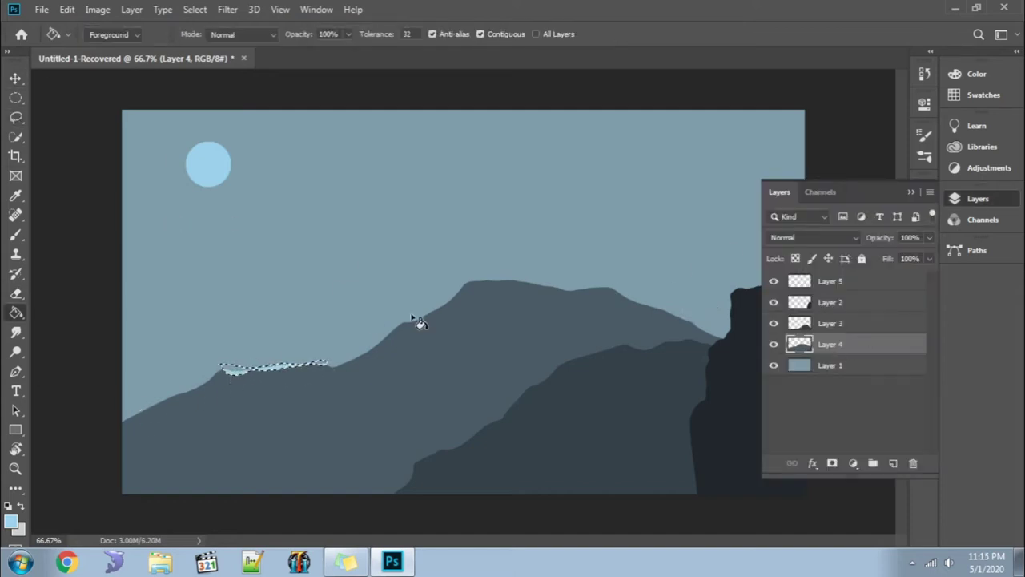
{"action": "key", "text": "ctrl+d"}
- Fill a light-blue strip on the slope and zoom in on the ridges
{"action": "left_click", "coordinate": [16, 137]}
{"action": "left_click", "coordinate": [16, 117]}
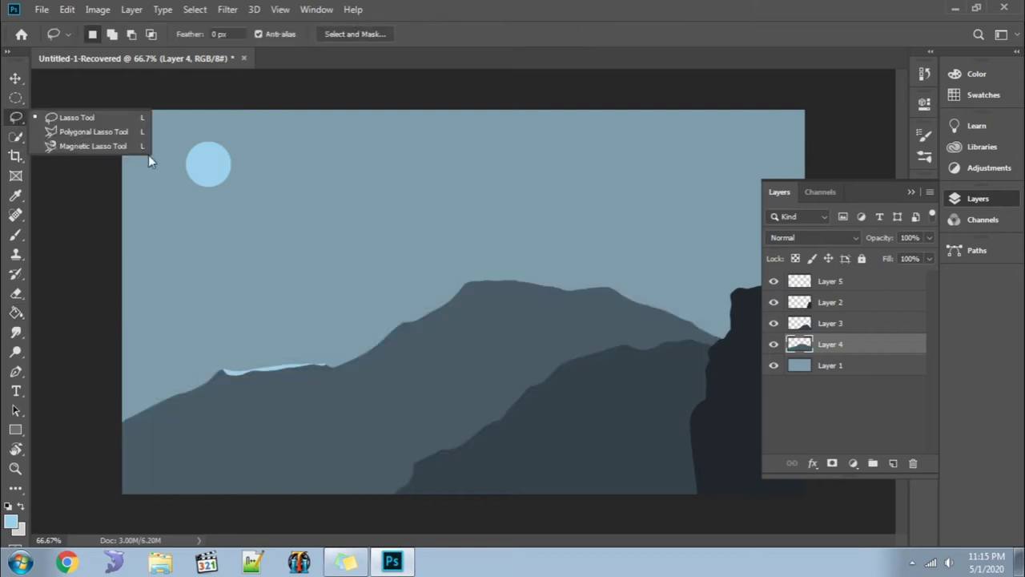
{"action": "left_click", "coordinate": [70, 117]}
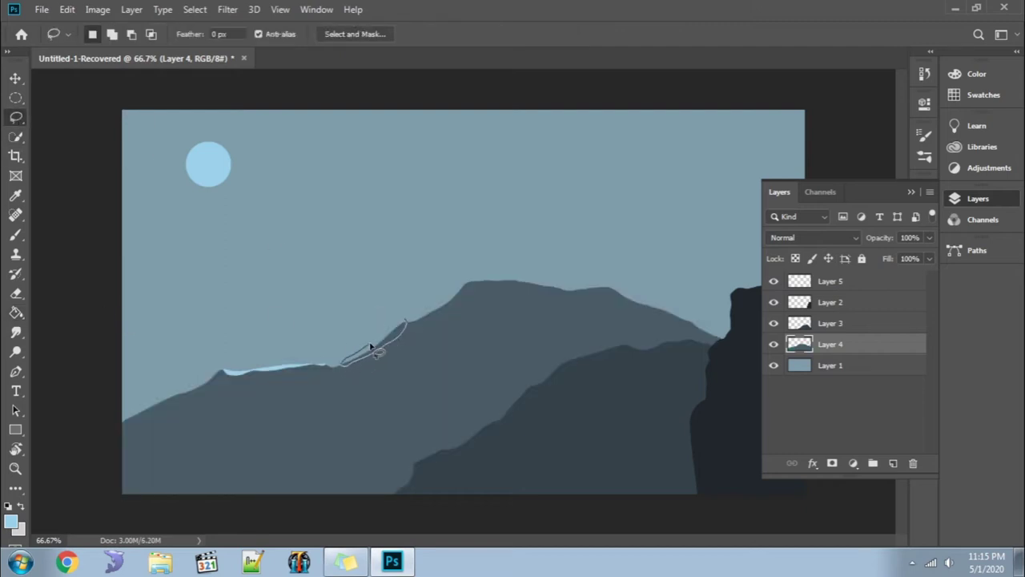
{"action": "key", "text": "g"}
{"action": "left_click", "coordinate": [389, 355]}
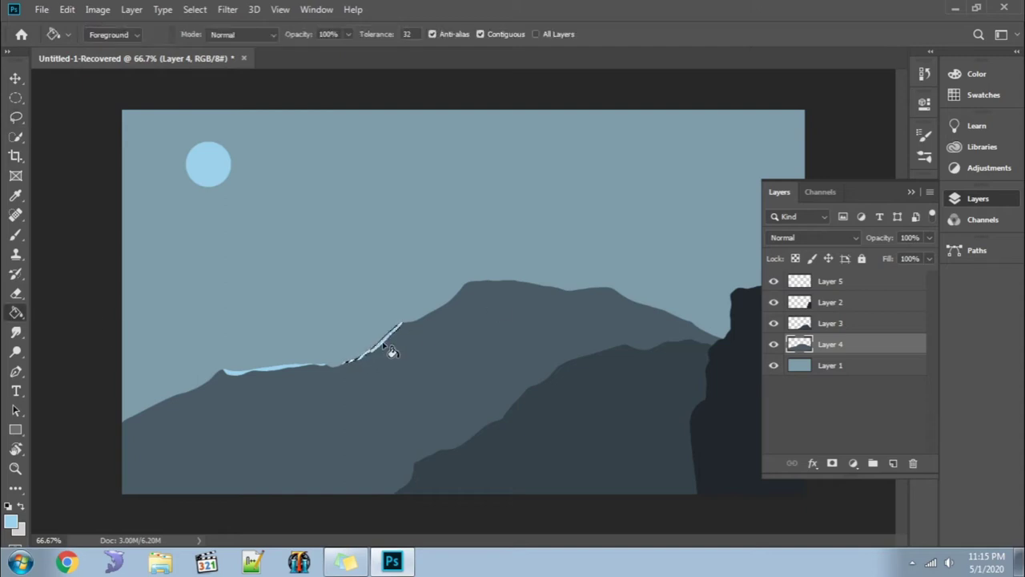
{"action": "key", "text": "ctrl+d"}
{"action": "key", "text": "ctrl+plus"}
- Undo the slope fill and redo the light-blue slope strip
{"action": "key", "text": "l"}
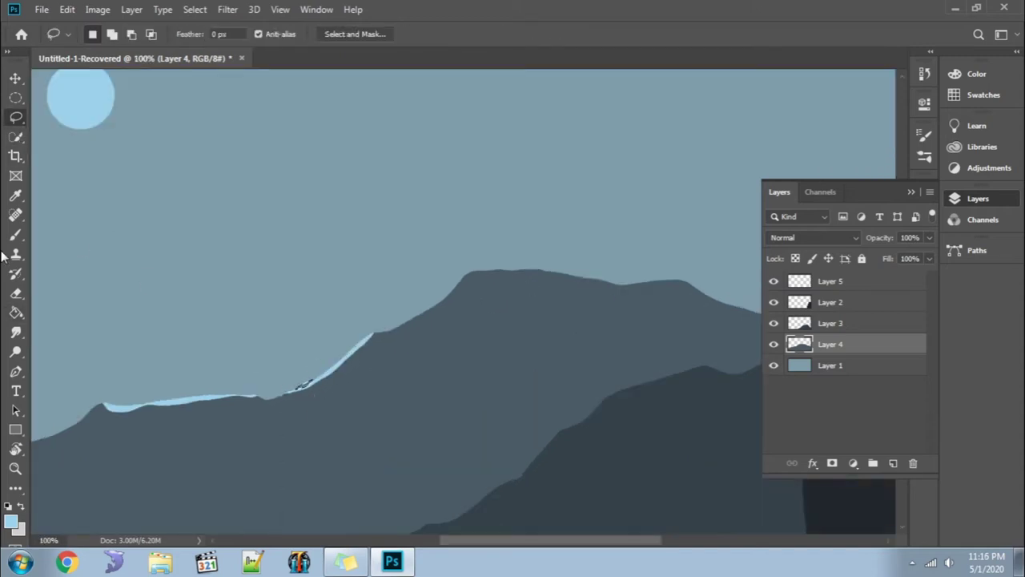
{"action": "key", "text": "g"}
{"action": "key", "text": "ctrl+z"}
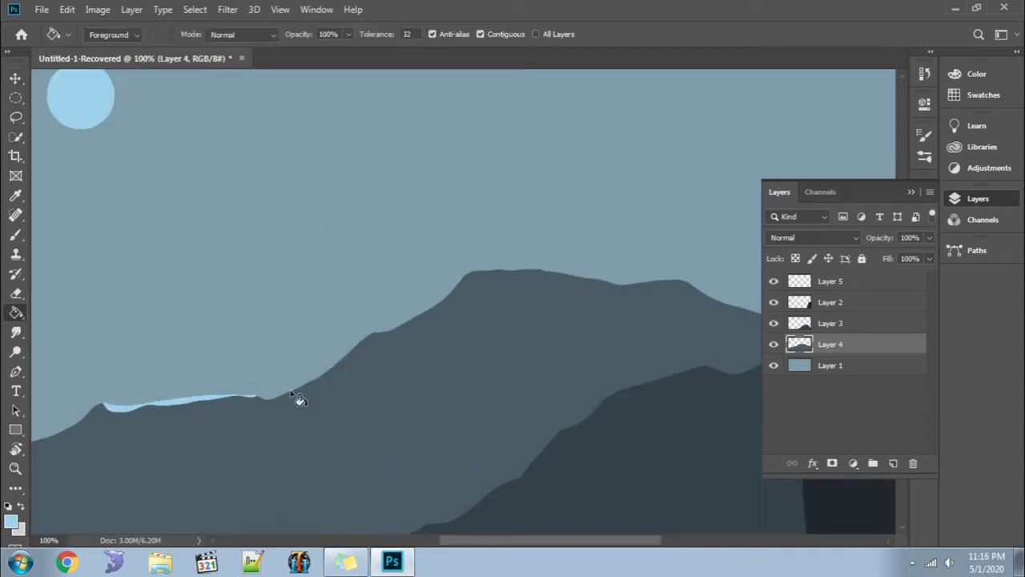
{"action": "key", "text": "l"}
{"action": "left_click_drag", "start_coordinate": [380, 343], "coordinate": [371, 333]}
{"action": "key", "text": "g"}
{"action": "left_click", "coordinate": [344, 361]}
- Highlight the upper slope up to the summit in light blue
{"action": "key", "text": "m"}
{"action": "left_click", "coordinate": [15, 117]}
{"action": "key", "text": "ctrl+d"}
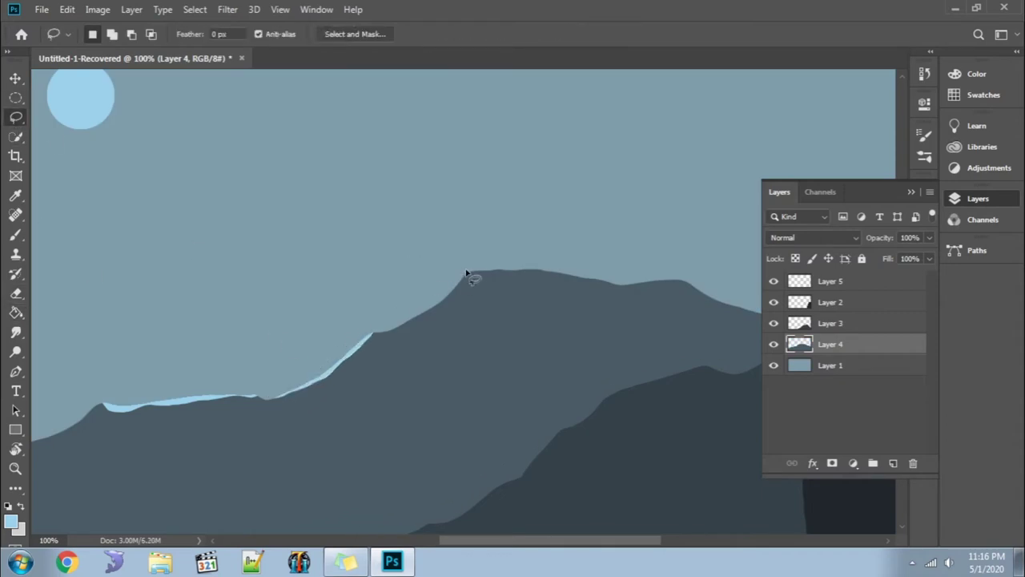
{"action": "left_click_drag", "start_coordinate": [390, 331], "coordinate": [393, 294]}
{"action": "key", "text": "g"}
{"action": "left_click", "coordinate": [417, 308]}
- Add a light-blue highlight strip on the lower-left slope
{"action": "key", "text": "v"}
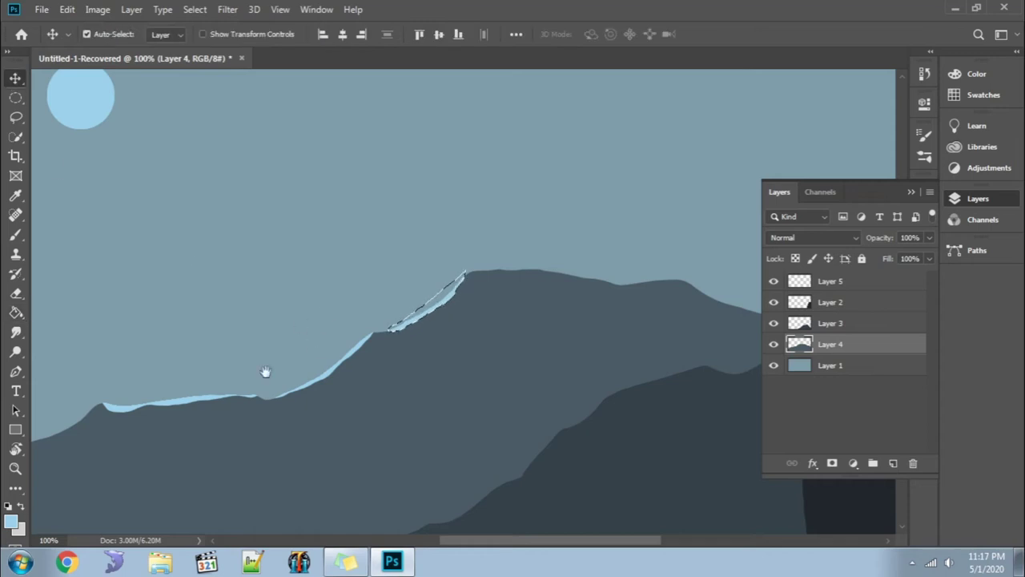
{"action": "scroll", "coordinate": [240, 336], "scroll_direction": "left", "scroll_amount": 5}
{"action": "key", "text": "l"}
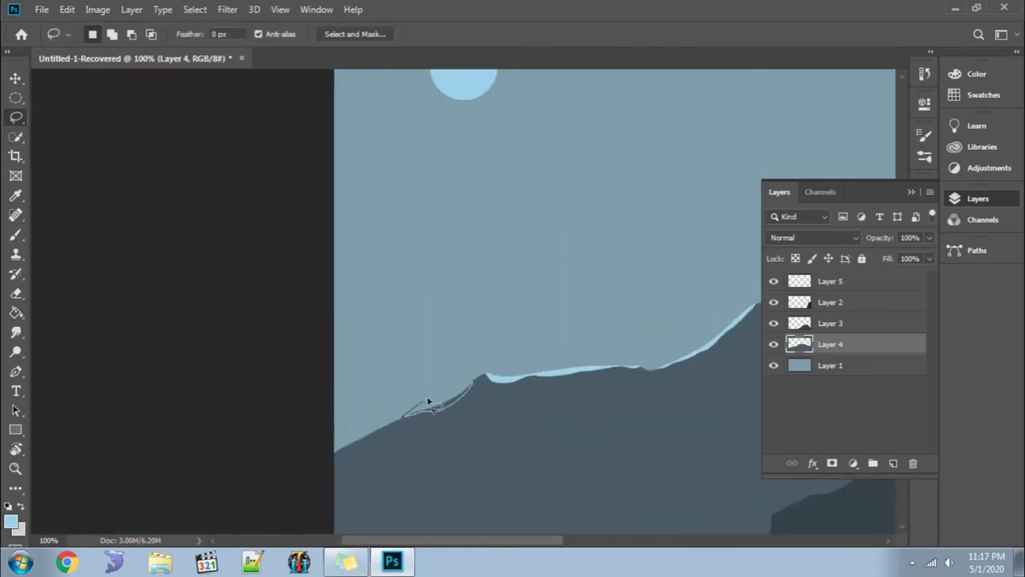
{"action": "left_click_drag", "start_coordinate": [429, 401], "coordinate": [464, 407]}
{"action": "key", "text": "g"}
{"action": "left_click", "coordinate": [453, 400]}
{"action": "key", "text": "v"}
- Fill a light-blue sliver along the flat summit
{"action": "scroll", "coordinate": [419, 387], "scroll_direction": "right", "scroll_amount": 5}
{"action": "scroll", "coordinate": [419, 387], "scroll_direction": "up", "scroll_amount": 3}
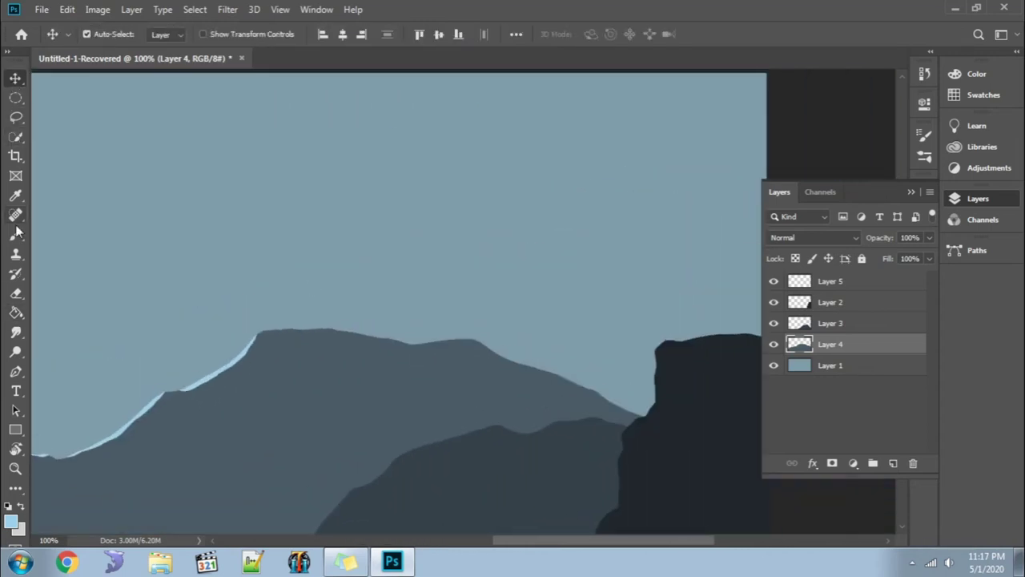
{"action": "key", "text": "l"}
{"action": "left_click_drag", "start_coordinate": [421, 346], "coordinate": [419, 346]}
{"action": "key", "text": "g"}
{"action": "left_click", "coordinate": [448, 342]}
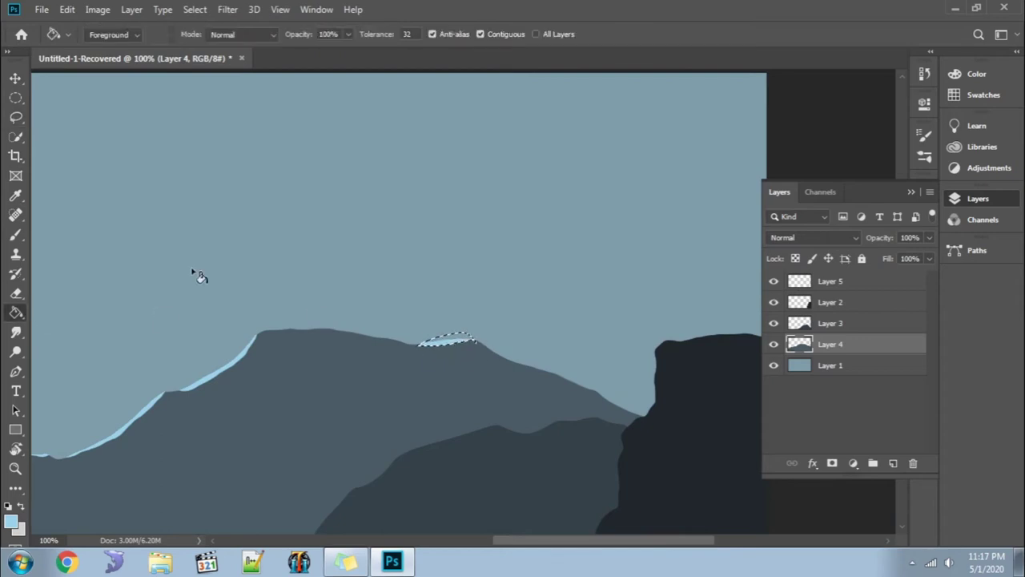
{"action": "key", "text": "l"}
{"action": "key", "text": "g"}
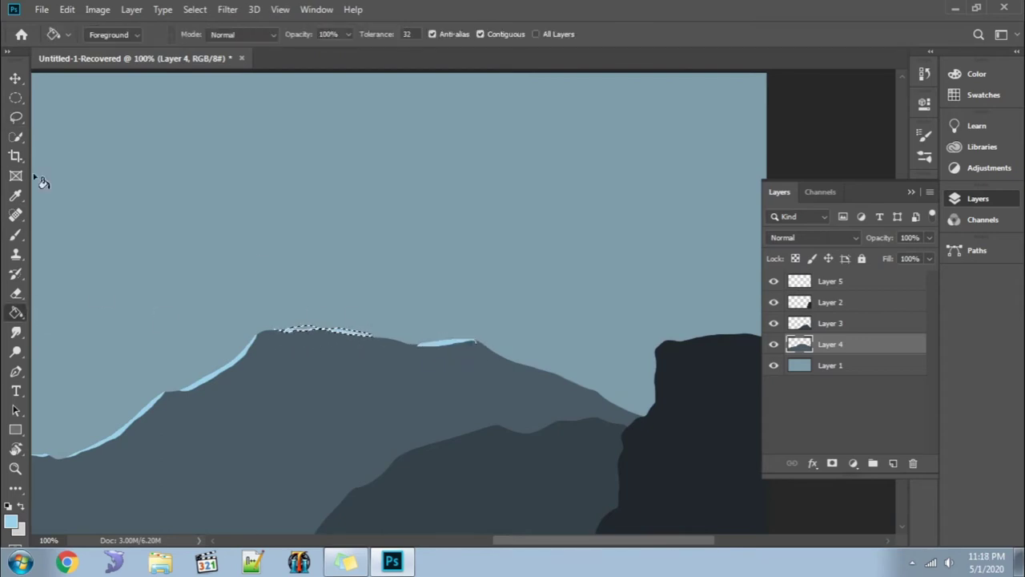
- On the middle mountain's Layer 3, lasso a thin sliver along its ridge
{"action": "scroll", "coordinate": [538, 274], "scroll_direction": "down", "scroll_amount": 3}
{"action": "scroll", "coordinate": [508, 190], "scroll_direction": "down", "scroll_amount": 2}
{"action": "scroll", "coordinate": [508, 190], "scroll_direction": "left", "scroll_amount": 2}
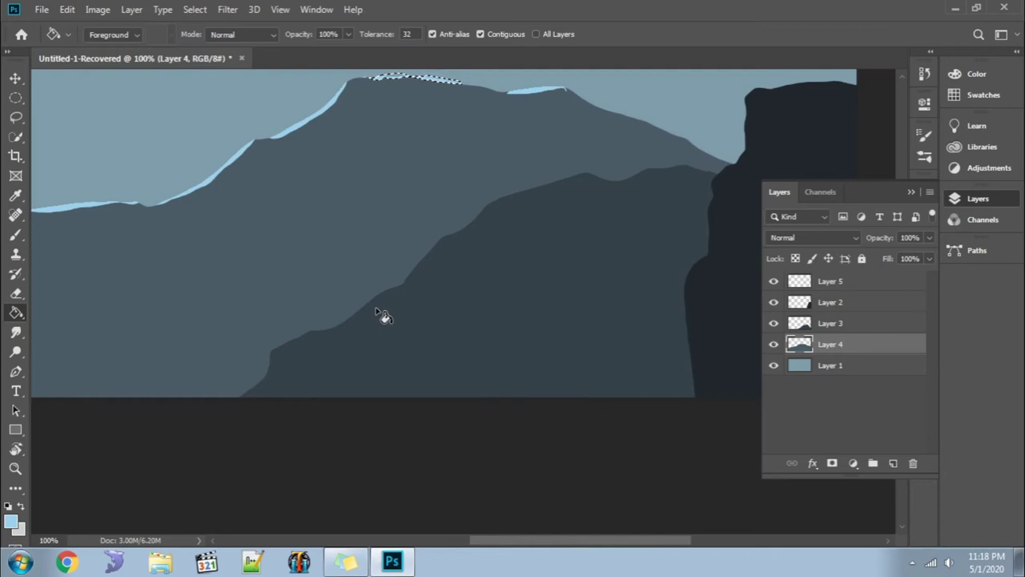
{"action": "key", "text": "l"}
{"action": "key", "text": "alt+bracketright"}
{"action": "left_click_drag", "start_coordinate": [242, 396], "coordinate": [267, 384]}
- Fill the first two light-blue highlight slivers along the middle mountain's ridge on Layer 3
{"action": "key", "text": "g"}
{"action": "left_click", "coordinate": [261, 387]}
{"action": "key", "text": "l"}
{"action": "left_click_drag", "start_coordinate": [365, 304], "coordinate": [353, 317]}
{"action": "key", "text": "g"}
{"action": "left_click", "coordinate": [328, 324]}
{"action": "key", "text": "ctrl+d"}
{"action": "key", "text": "l"}
- Lasso and fill more light-blue slivers further up the ridge
{"action": "left_click_drag", "start_coordinate": [271, 350], "coordinate": [298, 346]}
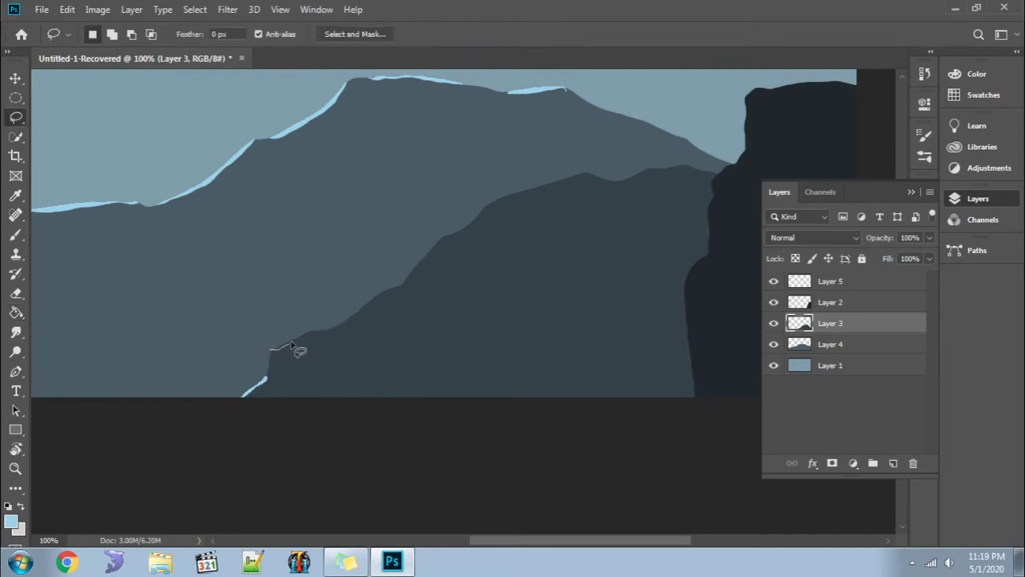
{"action": "key", "text": "g"}
{"action": "left_click", "coordinate": [291, 340]}
{"action": "key", "text": "l"}
{"action": "left_click_drag", "start_coordinate": [381, 298], "coordinate": [415, 269]}
{"action": "key", "text": "g"}
{"action": "left_click", "coordinate": [362, 314]}
{"action": "key", "text": "l"}
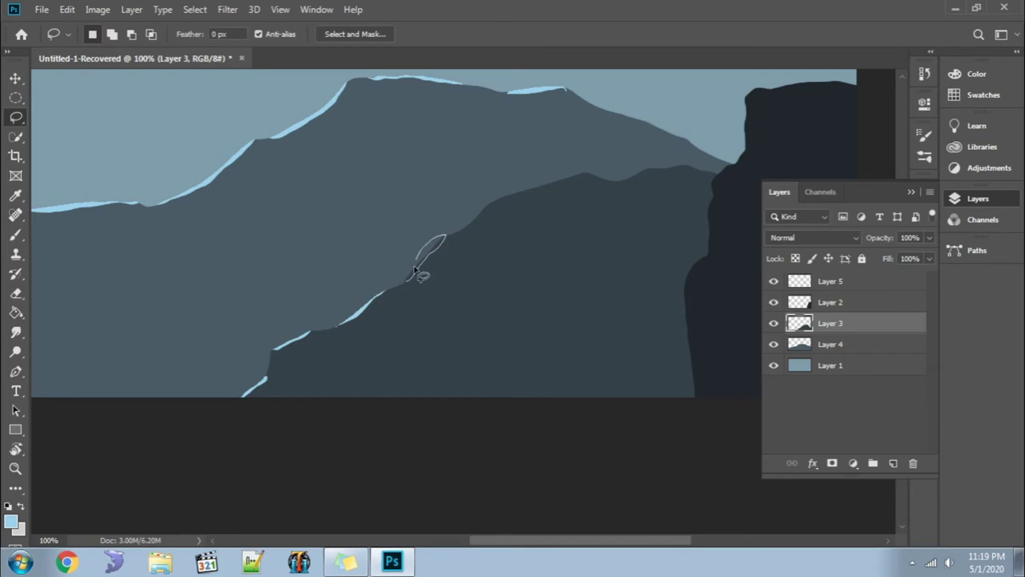
{"action": "key", "text": "g"}
{"action": "left_click", "coordinate": [424, 261]}
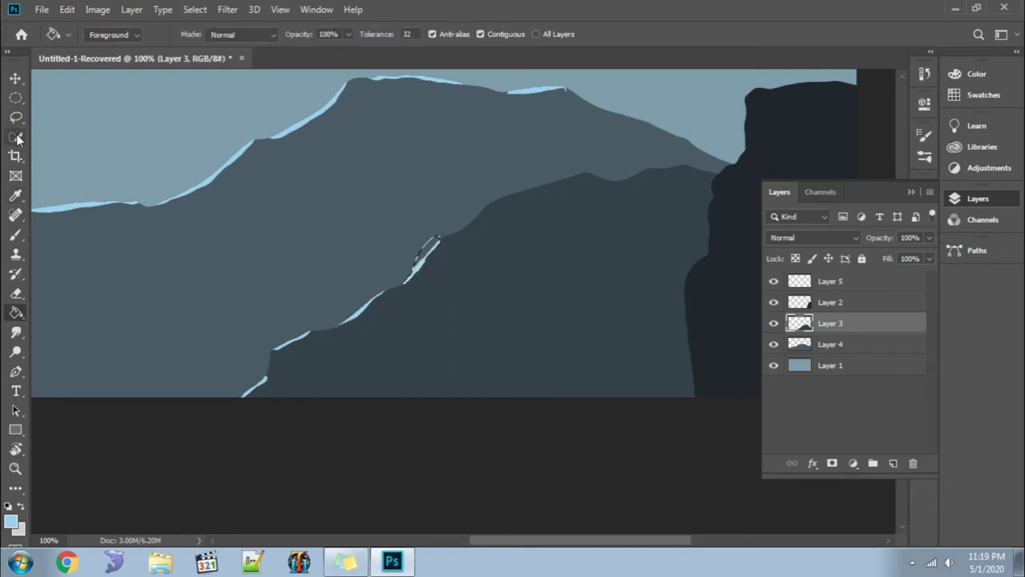
{"action": "key", "text": "l"}
- Add light-blue highlight slivers higher along the ridge toward the peak
{"action": "left_click_drag", "start_coordinate": [453, 234], "coordinate": [480, 221]}
{"action": "mouse_move", "coordinate": [565, 184]}
{"action": "left_mouse_down"}
{"action": "mouse_move", "coordinate": [443, 305]}
{"action": "mouse_move", "coordinate": [462, 280]}
{"action": "left_mouse_up"}
{"action": "key", "text": "g"}
{"action": "left_click", "coordinate": [481, 220]}
{"action": "key", "text": "v"}
{"action": "key", "text": "l"}
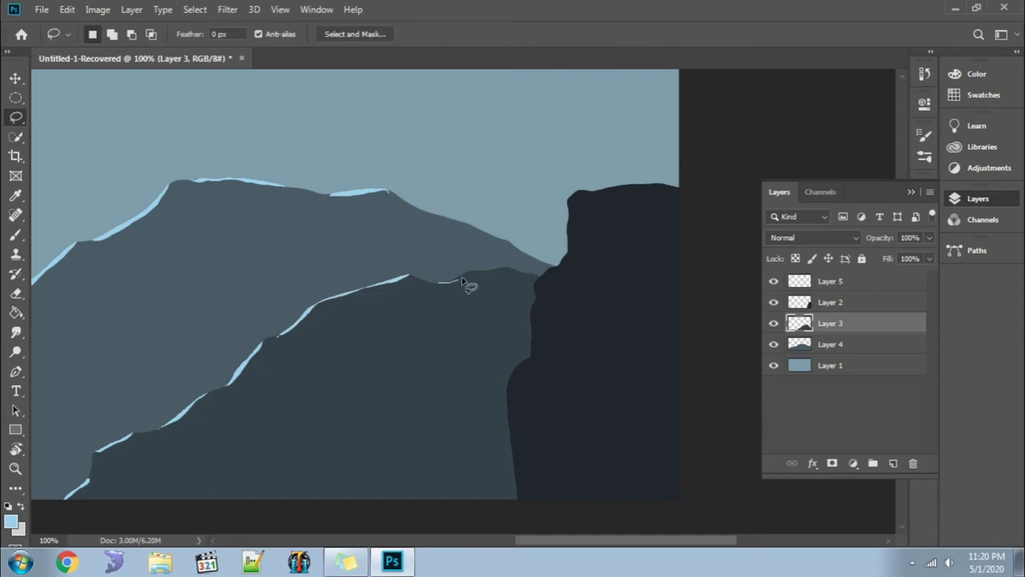
{"action": "left_click", "coordinate": [16, 312]}
{"action": "left_click", "coordinate": [458, 276]}
{"action": "key", "text": "l"}
{"action": "key", "text": "g"}
{"action": "left_click", "coordinate": [500, 270]}
- Zoom to the dark cliff's peak on Layer 2 and fill a light-blue sliver on its left edge
{"action": "key", "text": "v"}
{"action": "mouse_move", "coordinate": [213, 190]}
{"action": "left_mouse_down"}
{"action": "mouse_move", "coordinate": [591, 408]}
{"action": "mouse_move", "coordinate": [441, 248]}
{"action": "mouse_move", "coordinate": [426, 327]}
{"action": "mouse_move", "coordinate": [437, 331]}
{"action": "left_mouse_up"}
{"action": "key", "text": "l"}
{"action": "key", "text": "g"}
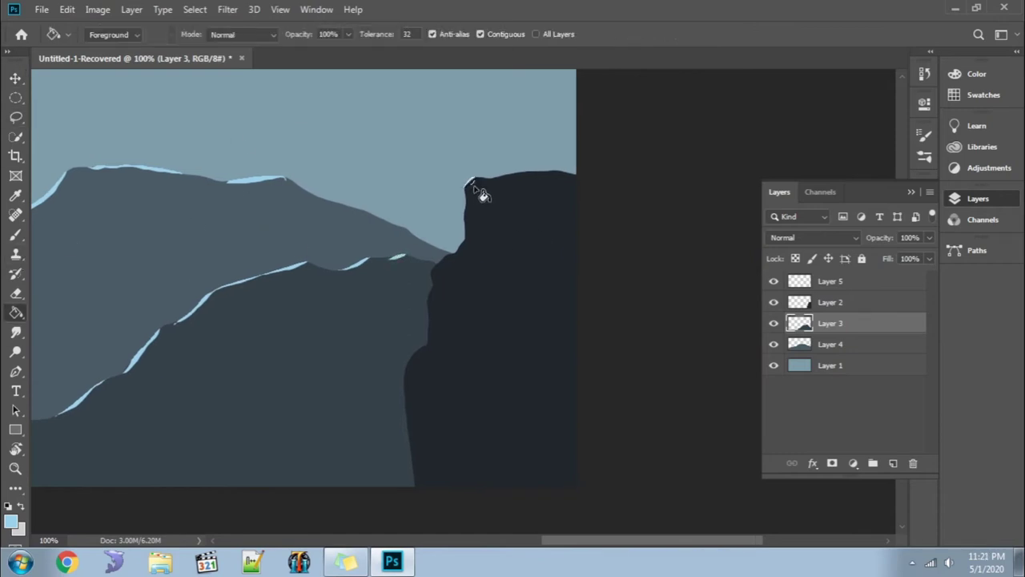
{"action": "key", "text": "ctrl+plus"}
{"action": "key", "text": "ctrl+plus"}
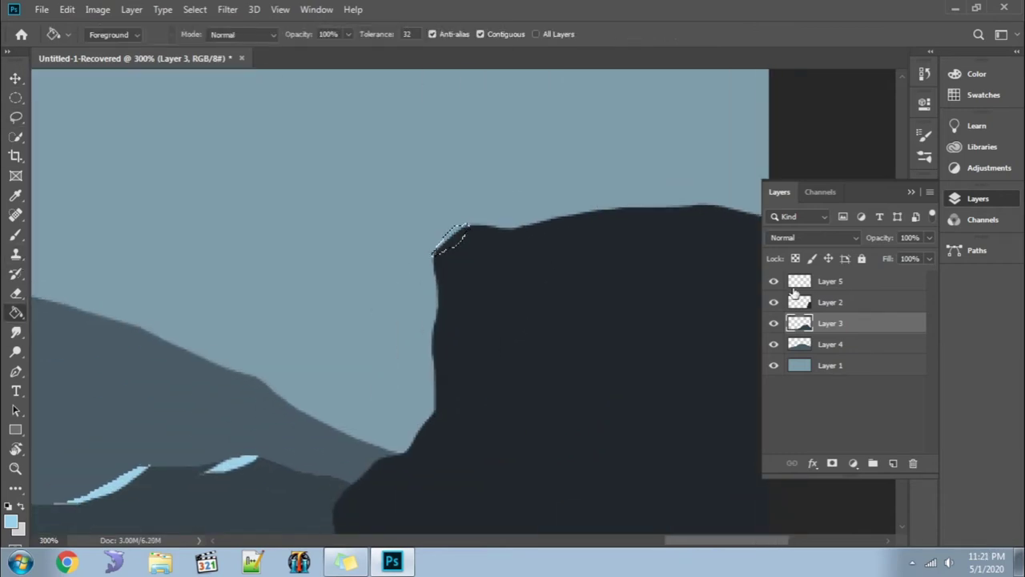
{"action": "key", "text": "alt+bracketright"}
{"action": "scroll", "coordinate": [435, 213], "scroll_direction": "down", "scroll_amount": 3}
{"action": "key", "text": "l"}
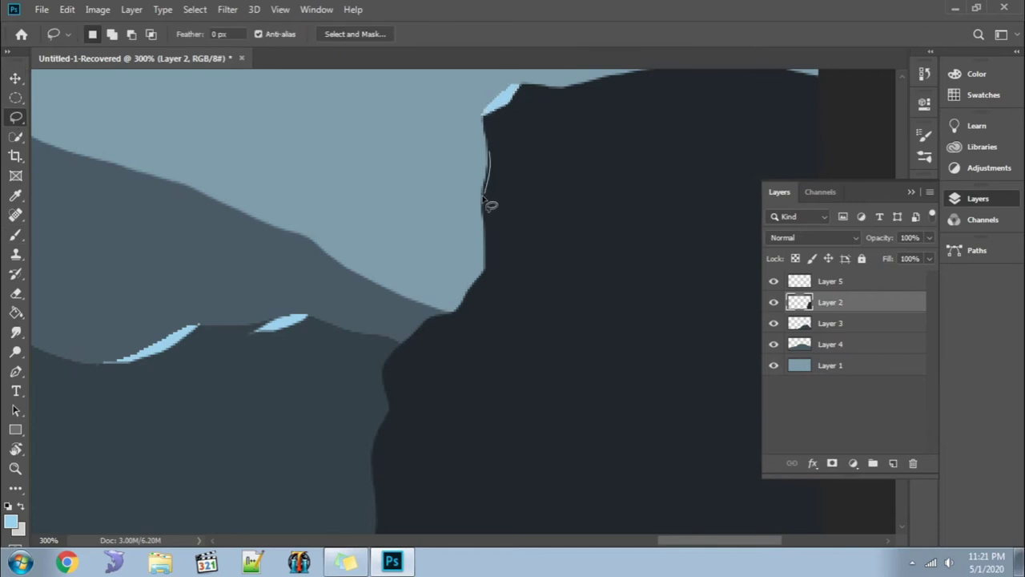
{"action": "left_click_drag", "start_coordinate": [486, 200], "coordinate": [485, 194]}
{"action": "key", "text": "g"}
{"action": "left_click", "coordinate": [488, 177]}
{"action": "key", "text": "l"}
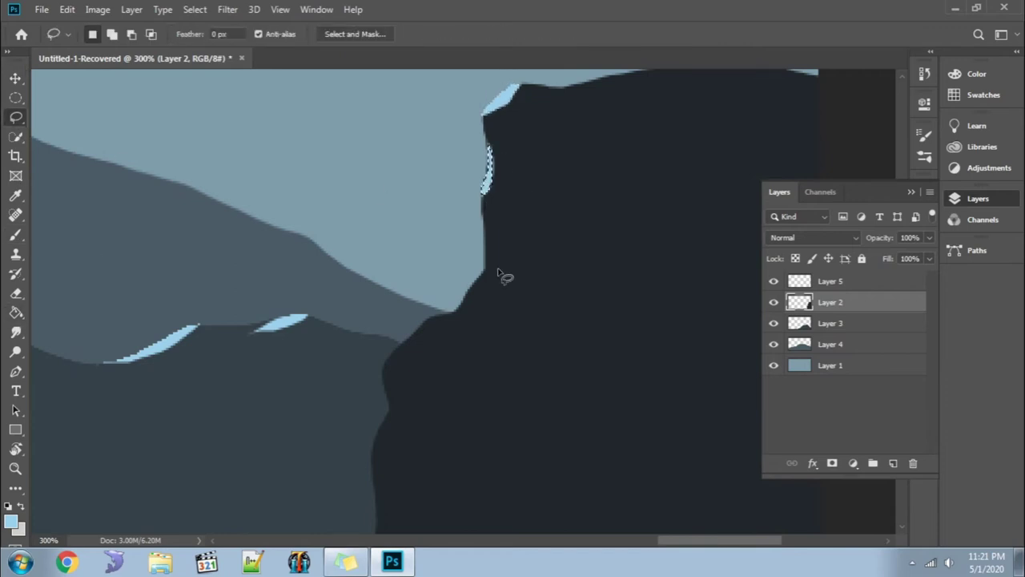
- Fill two more light-blue slivers lower along the cliff's left edge
{"action": "mouse_move", "coordinate": [469, 284]}
{"action": "left_mouse_down"}
{"action": "mouse_move", "coordinate": [394, 371]}
{"action": "mouse_move", "coordinate": [393, 320]}
{"action": "left_mouse_up"}
{"action": "key", "text": "g"}
{"action": "left_click", "coordinate": [473, 285]}
{"action": "key", "text": "l"}
{"action": "left_click_drag", "start_coordinate": [391, 373], "coordinate": [431, 320]}
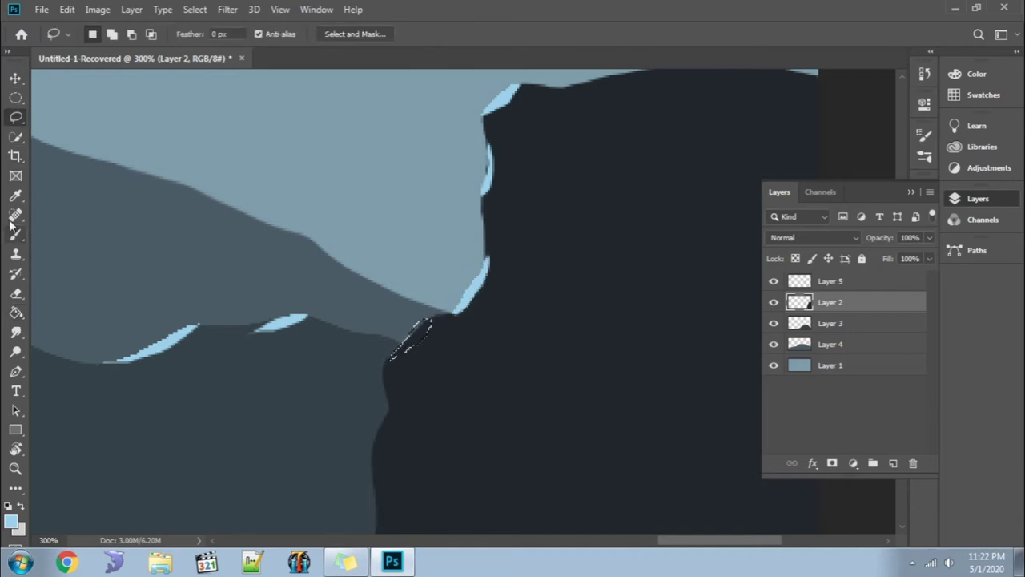
{"action": "key", "text": "g"}
{"action": "left_click", "coordinate": [410, 340]}
- Fill the last light-blue slivers down the cliff edge and zoom back out
{"action": "scroll", "coordinate": [215, 220], "scroll_direction": "down", "scroll_amount": 5}
{"action": "key", "text": "l"}
{"action": "left_click_drag", "start_coordinate": [476, 210], "coordinate": [461, 283]}
{"action": "key", "text": "g"}
{"action": "left_click", "coordinate": [468, 240]}
{"action": "key", "text": "l"}
{"action": "mouse_move", "coordinate": [460, 380]}
{"action": "left_mouse_down"}
{"action": "mouse_move", "coordinate": [394, 488]}
{"action": "mouse_move", "coordinate": [413, 425]}
{"action": "mouse_move", "coordinate": [391, 509]}
{"action": "left_mouse_up"}
{"action": "key", "text": "g"}
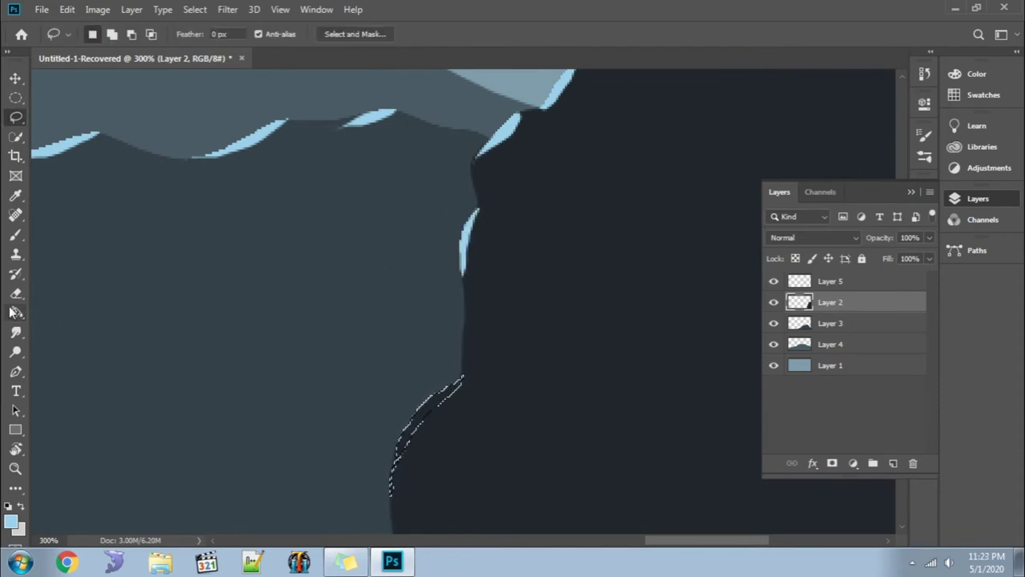
{"action": "left_click", "coordinate": [433, 409]}
{"action": "key", "text": "ctrl+minus"}
{"action": "key", "text": "ctrl+minus"}
{"action": "key", "text": "ctrl+minus"}
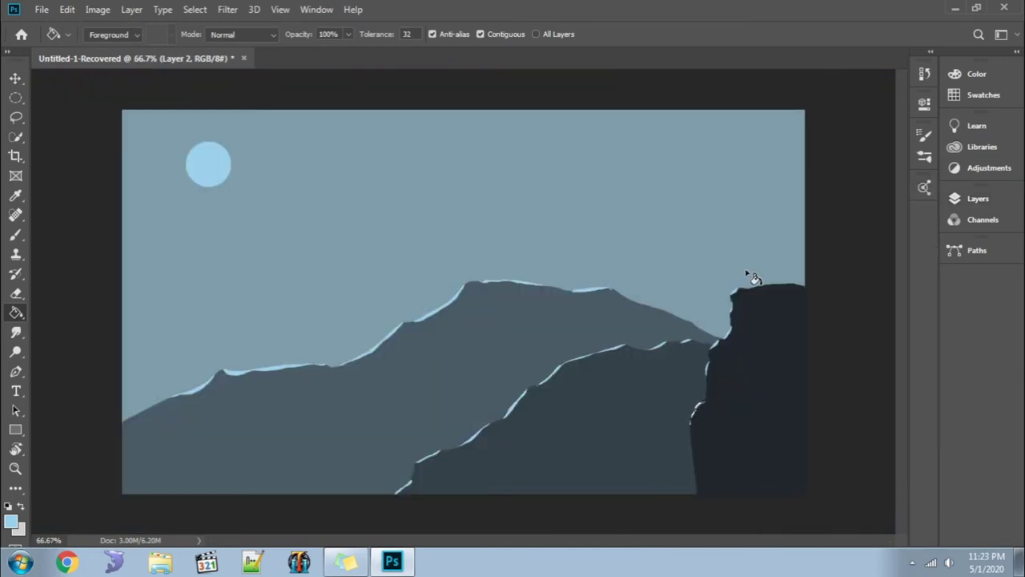
- On Layer 4, fill a light-blue snow streak running down from the far peak
{"action": "left_click", "coordinate": [981, 200]}
{"action": "left_click", "coordinate": [829, 345]}
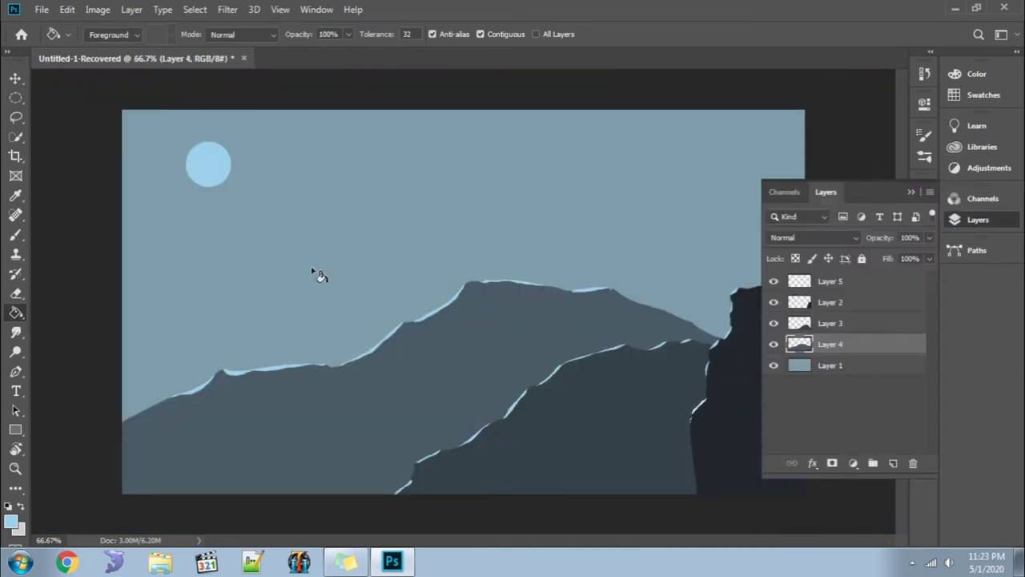
{"action": "key", "text": "l"}
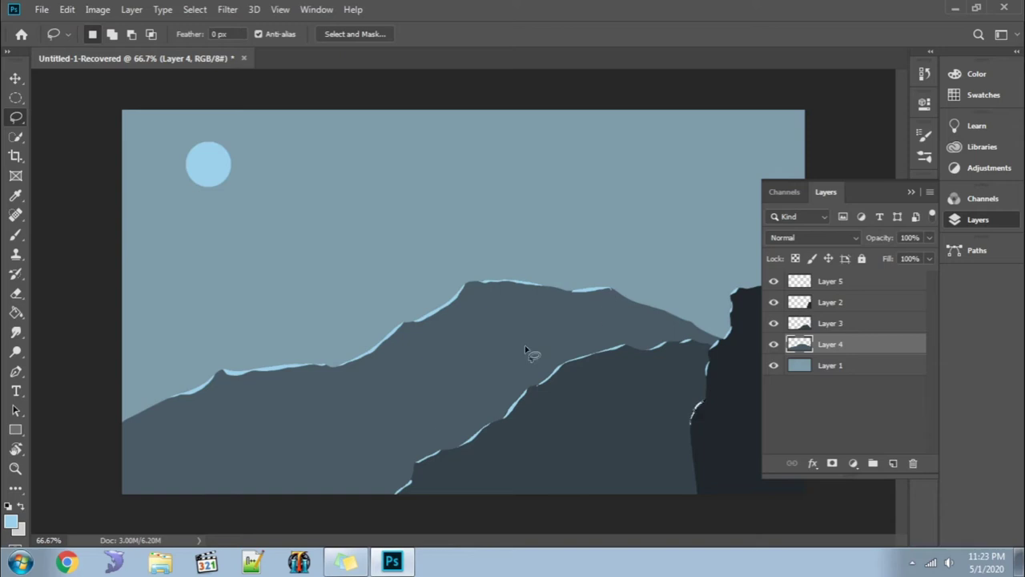
{"action": "left_click", "coordinate": [973, 221]}
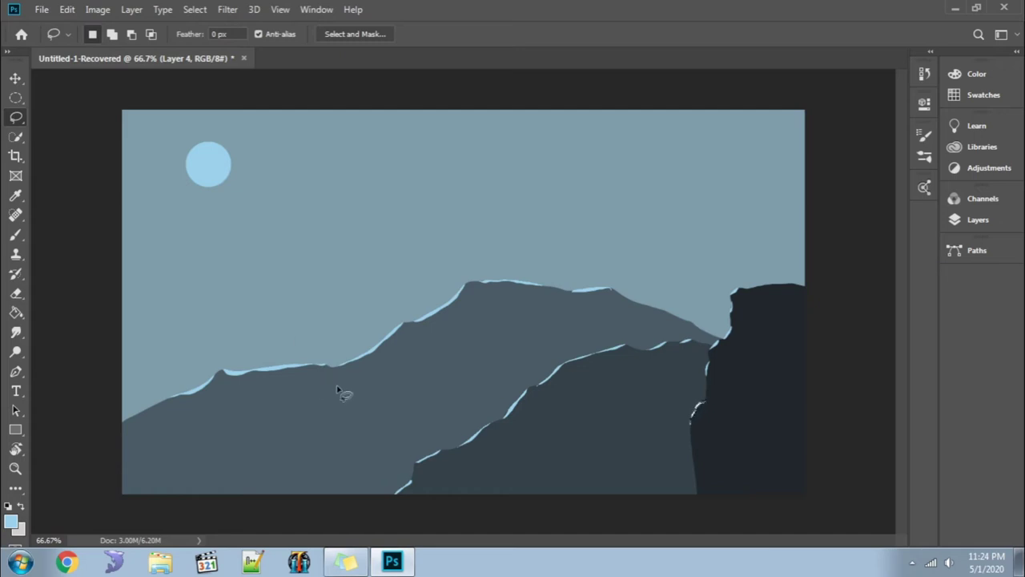
{"action": "left_click_drag", "start_coordinate": [463, 298], "coordinate": [439, 351]}
{"action": "left_click", "coordinate": [972, 220]}
{"action": "left_click", "coordinate": [16, 312]}
{"action": "left_click", "coordinate": [64, 327]}
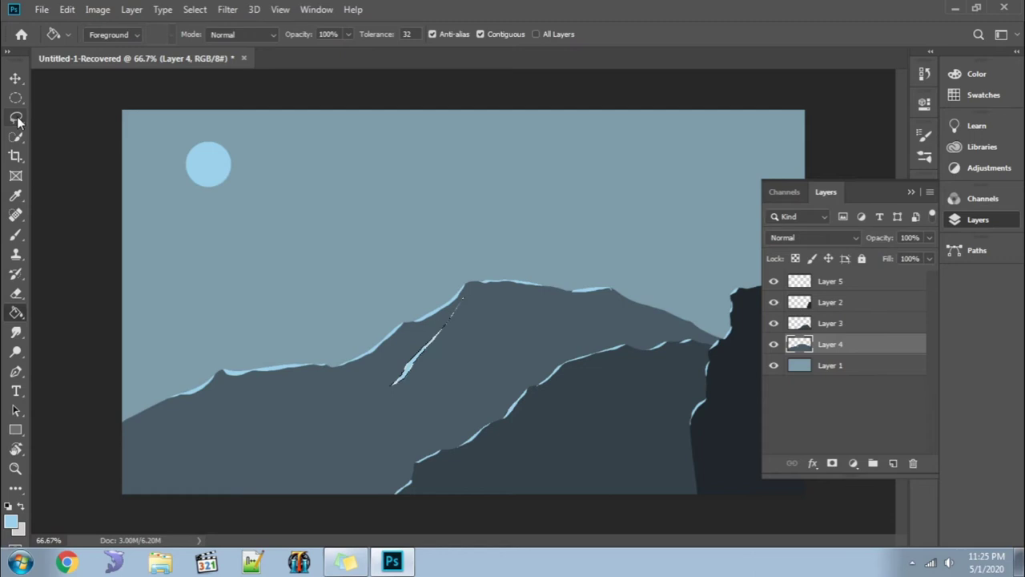
{"action": "left_click", "coordinate": [16, 117]}
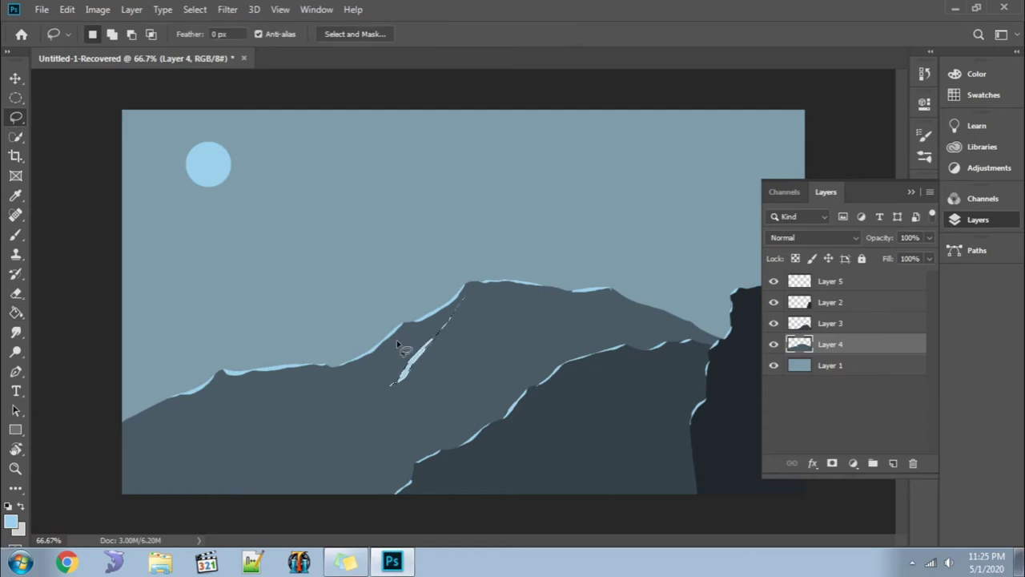
- Add a light-blue streak on the left face and a narrow triangle below the right summit
{"action": "left_click_drag", "start_coordinate": [349, 368], "coordinate": [342, 377]}
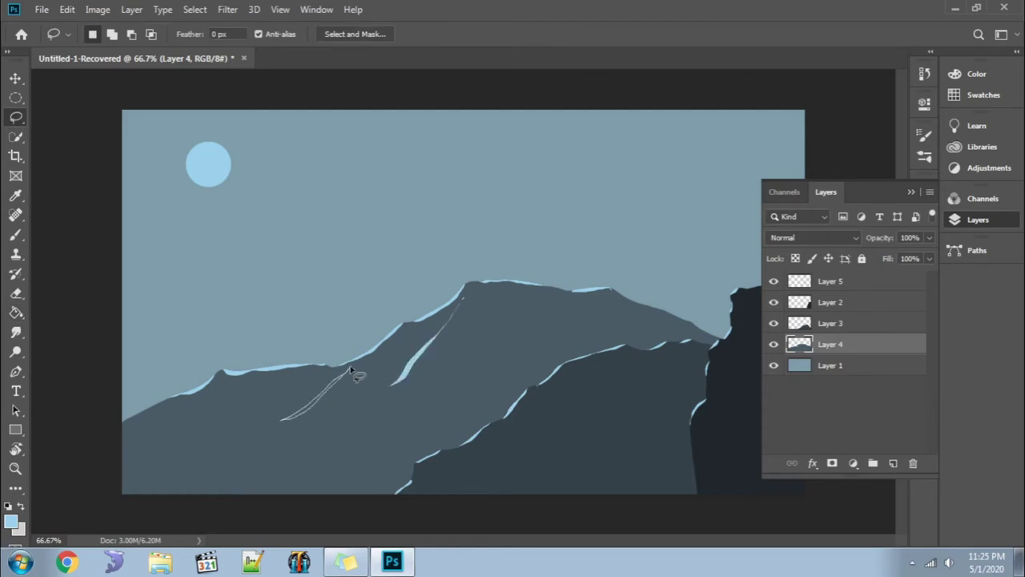
{"action": "key", "text": "g"}
{"action": "left_click", "coordinate": [304, 413]}
{"action": "key", "text": "ctrl+d"}
{"action": "key", "text": "l"}
{"action": "left_click_drag", "start_coordinate": [606, 293], "coordinate": [592, 347]}
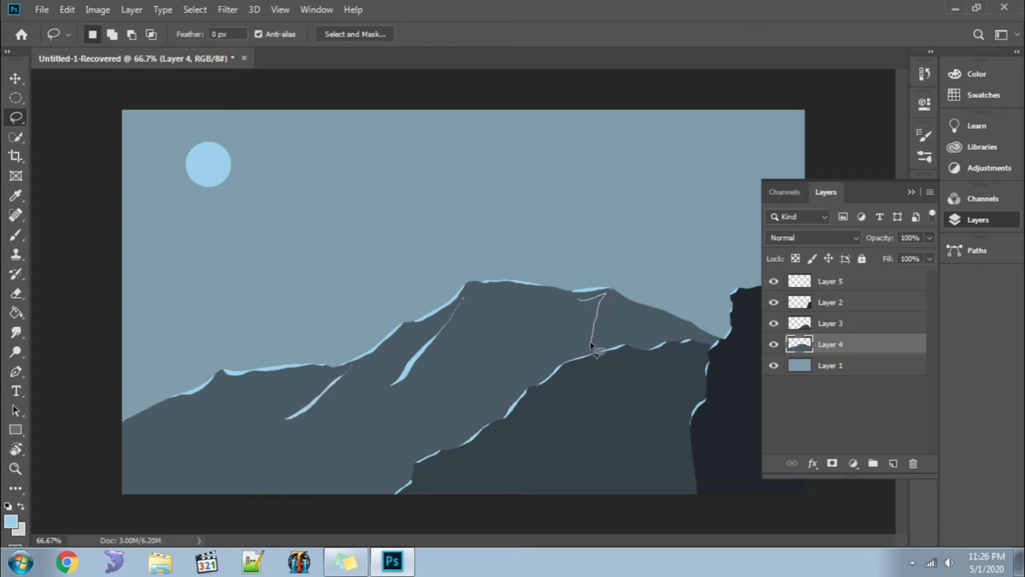
{"action": "key", "text": "g"}
{"action": "left_click", "coordinate": [591, 311]}
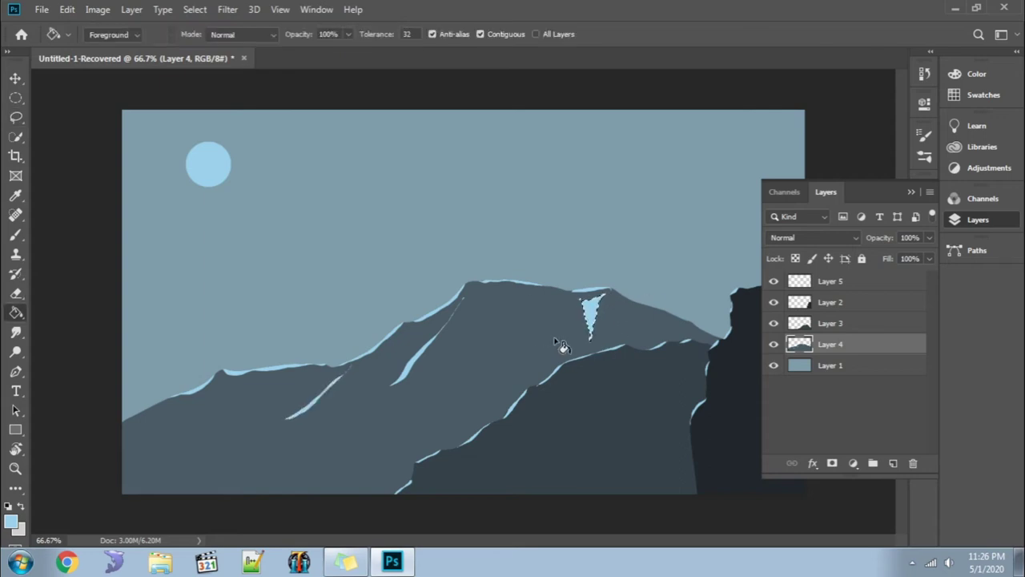
- Fill two more light-blue streaks down from the main peak, then deselect
{"action": "key", "text": "l"}
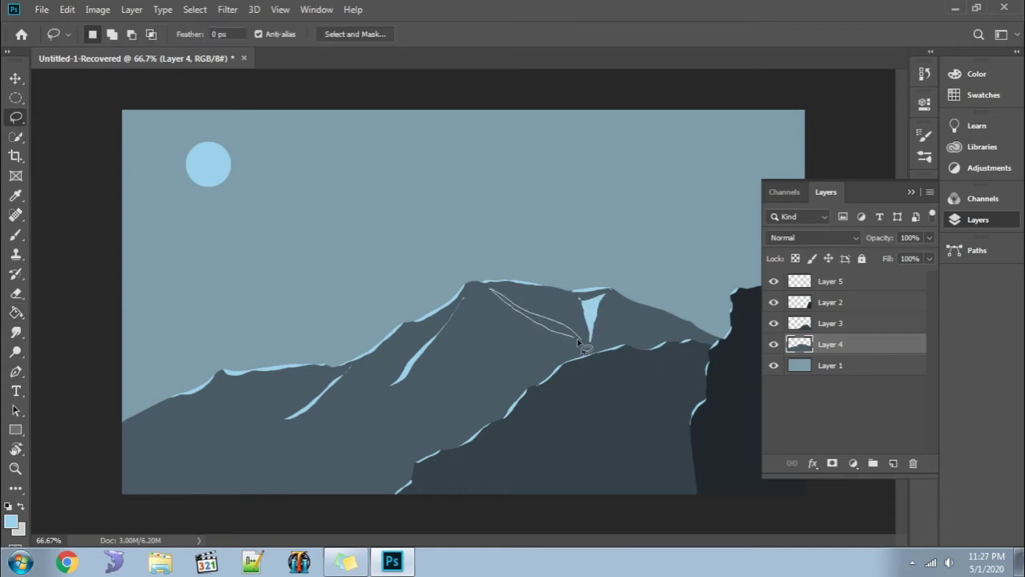
{"action": "left_click_drag", "start_coordinate": [585, 346], "coordinate": [584, 341]}
{"action": "key", "text": "g"}
{"action": "left_click", "coordinate": [552, 329]}
{"action": "key", "text": "l"}
{"action": "left_click_drag", "start_coordinate": [493, 301], "coordinate": [501, 375]}
{"action": "mouse_move", "coordinate": [493, 300]}
{"action": "left_mouse_down"}
{"action": "mouse_move", "coordinate": [543, 337]}
{"action": "mouse_move", "coordinate": [500, 322]}
{"action": "left_mouse_up"}
{"action": "key", "text": "g"}
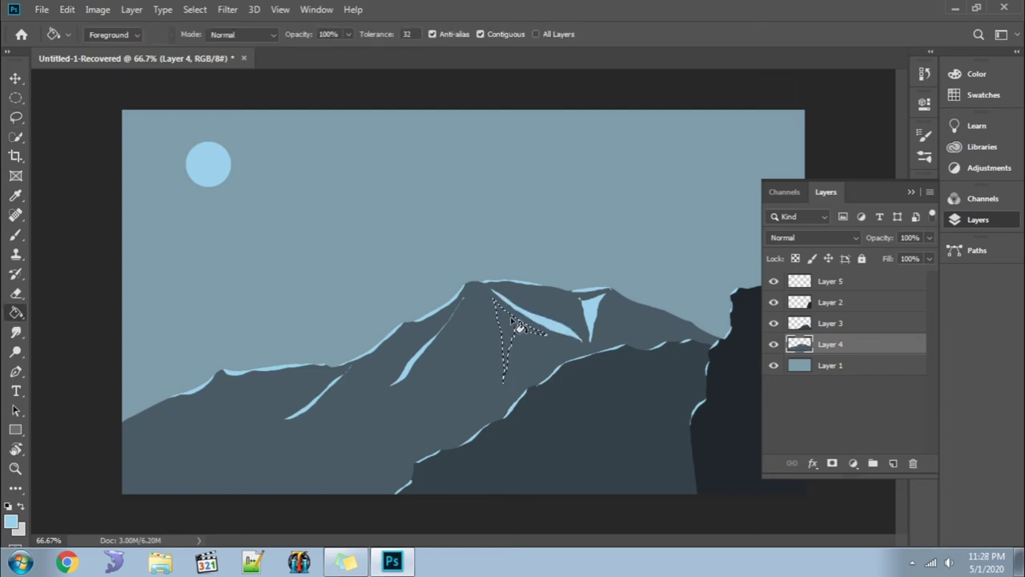
{"action": "left_click", "coordinate": [520, 328]}
{"action": "key", "text": "ctrl+d"}
{"action": "key", "text": "v"}
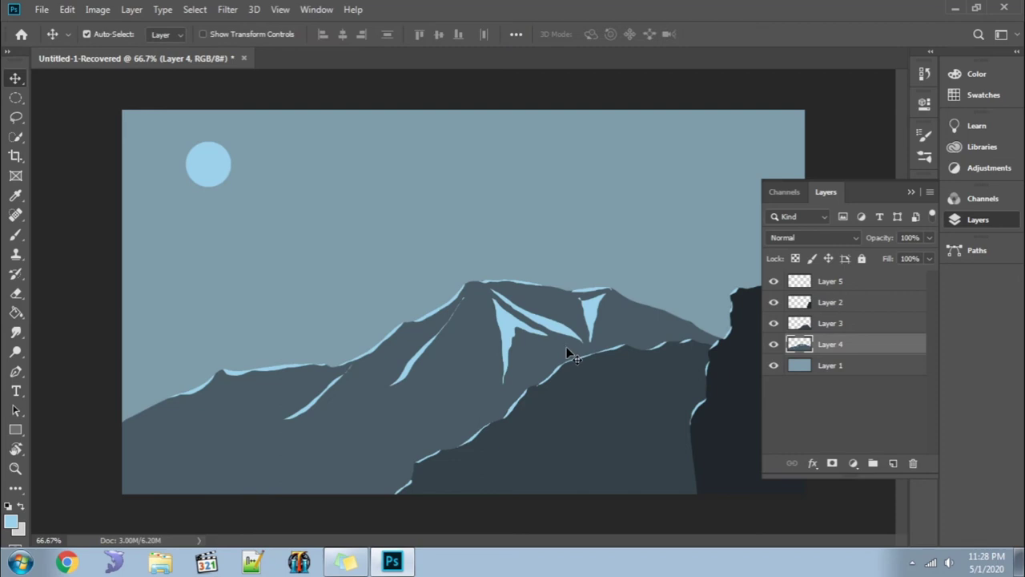
- Switch between selection and eyedropper tools, then clear the selection
{"action": "left_click", "coordinate": [17, 137]}
{"action": "right_click", "coordinate": [16, 137]}
{"action": "left_click", "coordinate": [64, 152]}
{"action": "key", "text": "ctrl+shift+d"}
{"action": "key", "text": "i"}
{"action": "left_click", "coordinate": [16, 235]}
{"action": "key", "text": "ctrl+d"}
{"action": "key", "text": "v"}
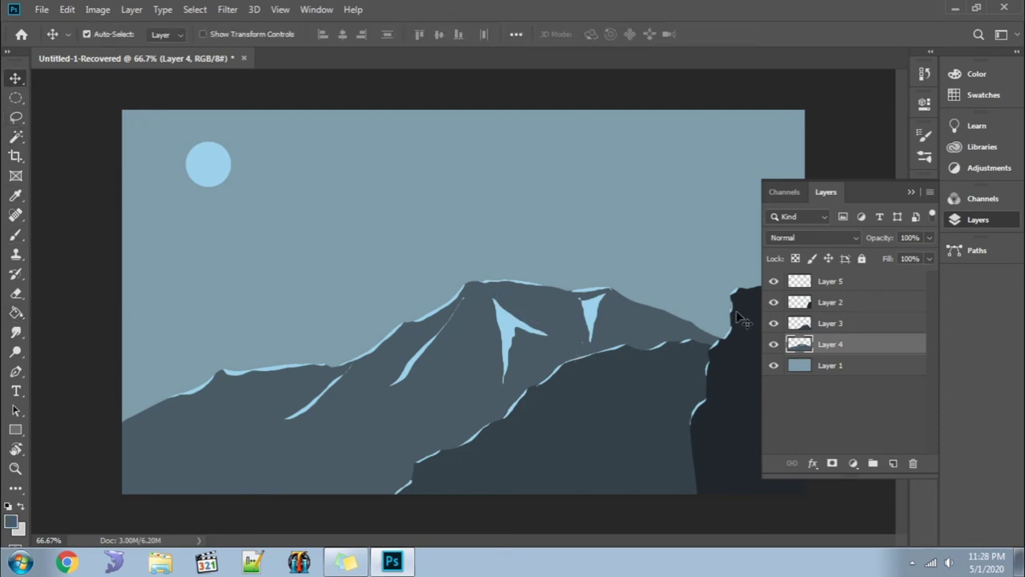
- On Layer 3, lasso a long diagonal streak across the middle mountain
{"action": "left_click", "coordinate": [640, 385]}
{"action": "left_click", "coordinate": [17, 118]}
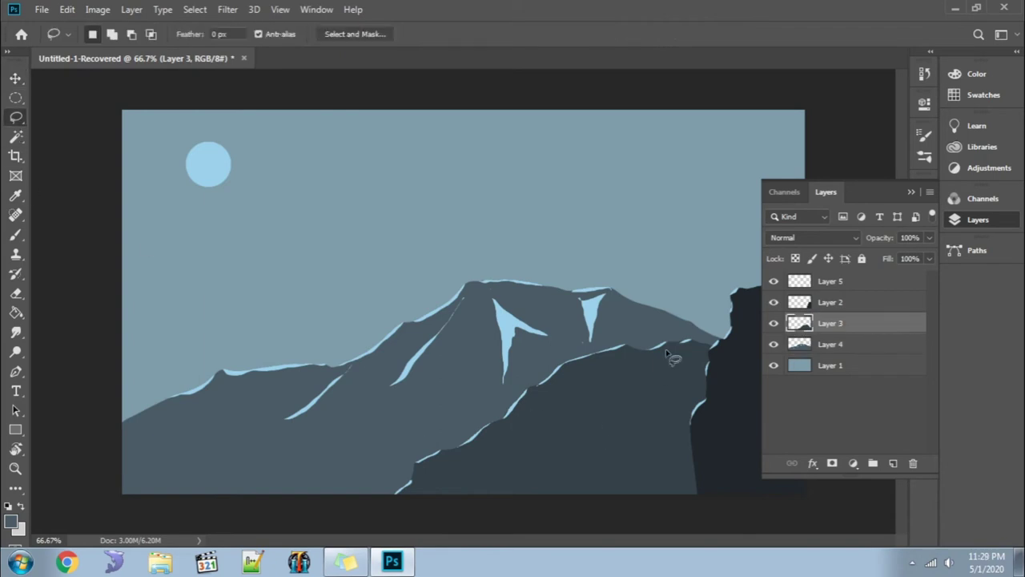
{"action": "left_click_drag", "start_coordinate": [669, 370], "coordinate": [663, 356]}
{"action": "key", "text": "g"}
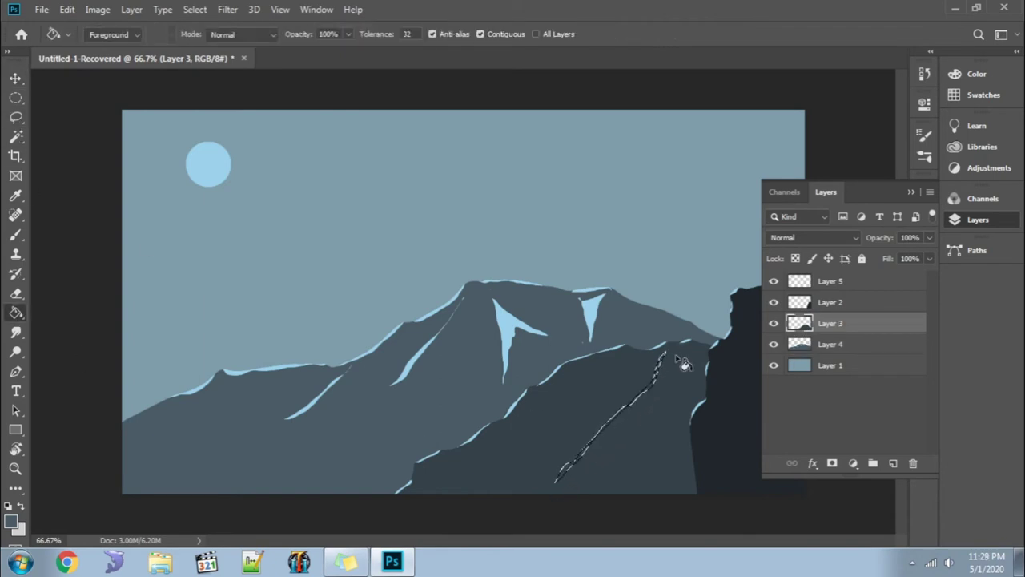
- Set the foreground to grey-blue #4a5b65 and fill the diagonal streak with it
{"action": "key", "text": "i"}
{"action": "left_click", "coordinate": [210, 369]}
{"action": "left_click", "coordinate": [11, 522]}
{"action": "left_click_drag", "start_coordinate": [223, 58], "coordinate": [224, 120]}
{"action": "left_click", "coordinate": [358, 40]}
{"action": "left_click", "coordinate": [12, 522]}
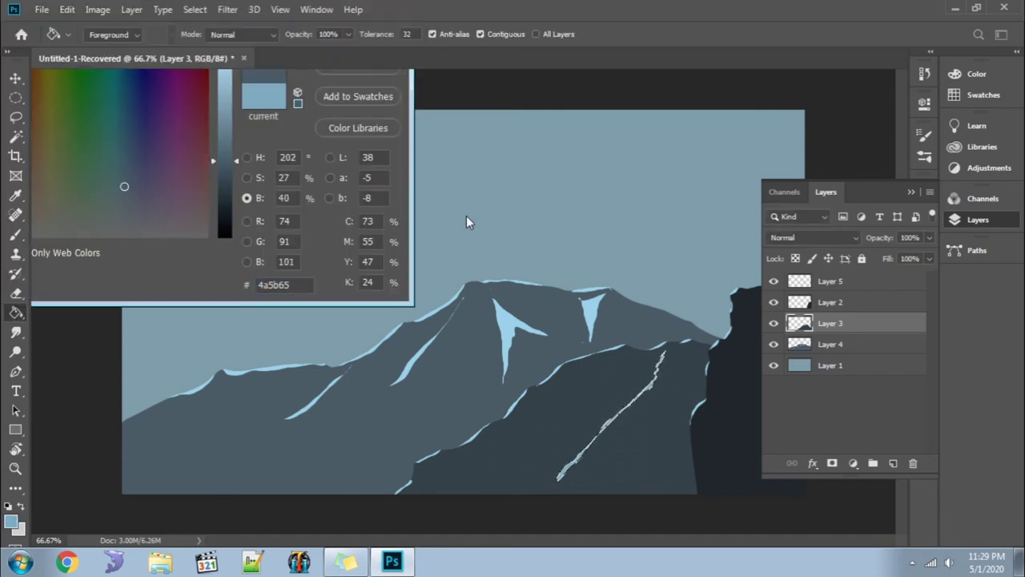
{"action": "key", "text": "Return"}
{"action": "left_click", "coordinate": [650, 370]}
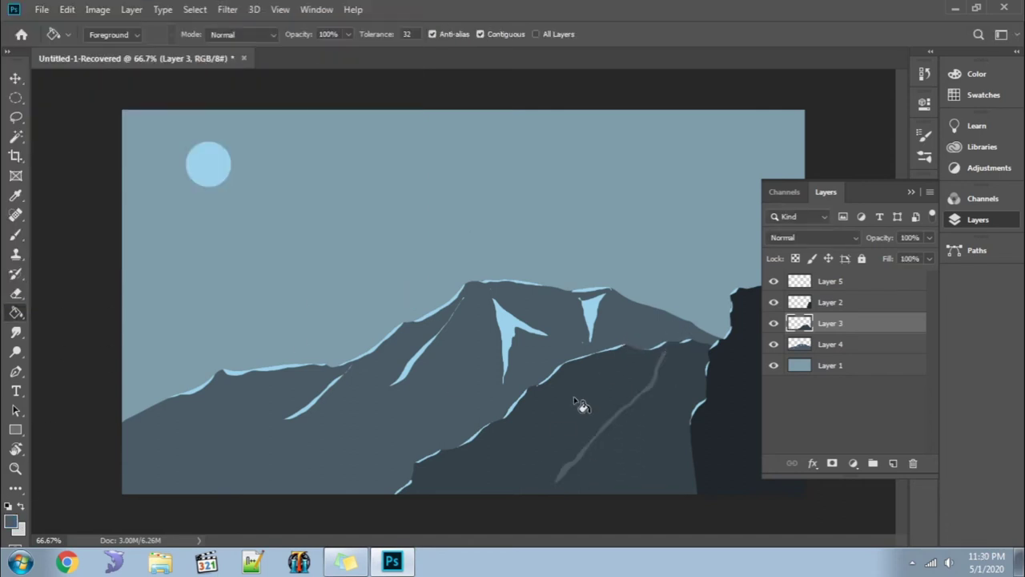
{"action": "key", "text": "F7"}
- Select the cliff's Layer 2 and zoom in on the dark cliff
{"action": "key", "text": "i"}
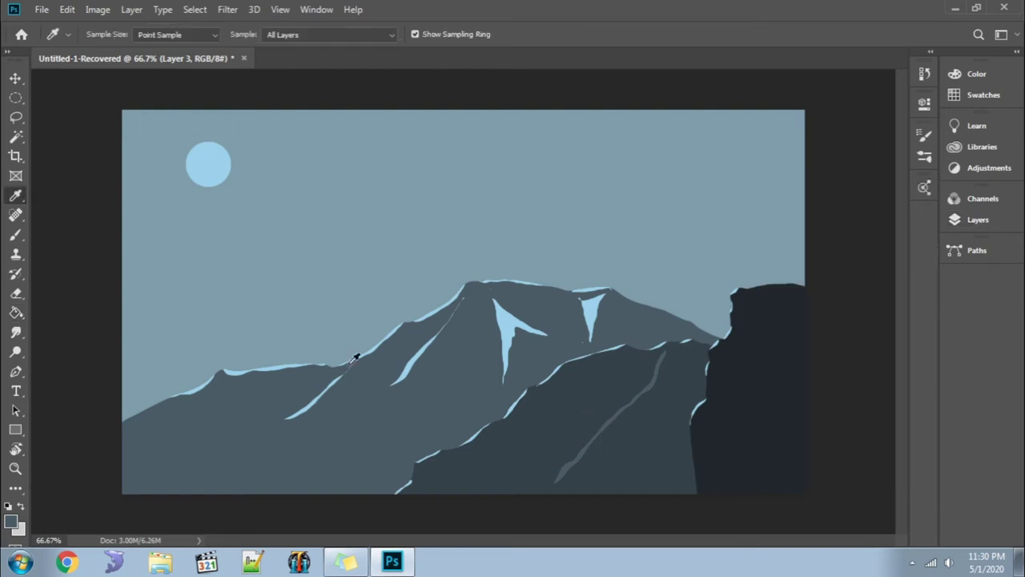
{"action": "key", "text": "l"}
{"action": "key", "text": "F7"}
{"action": "left_click", "coordinate": [855, 305]}
{"action": "key", "text": "F7"}
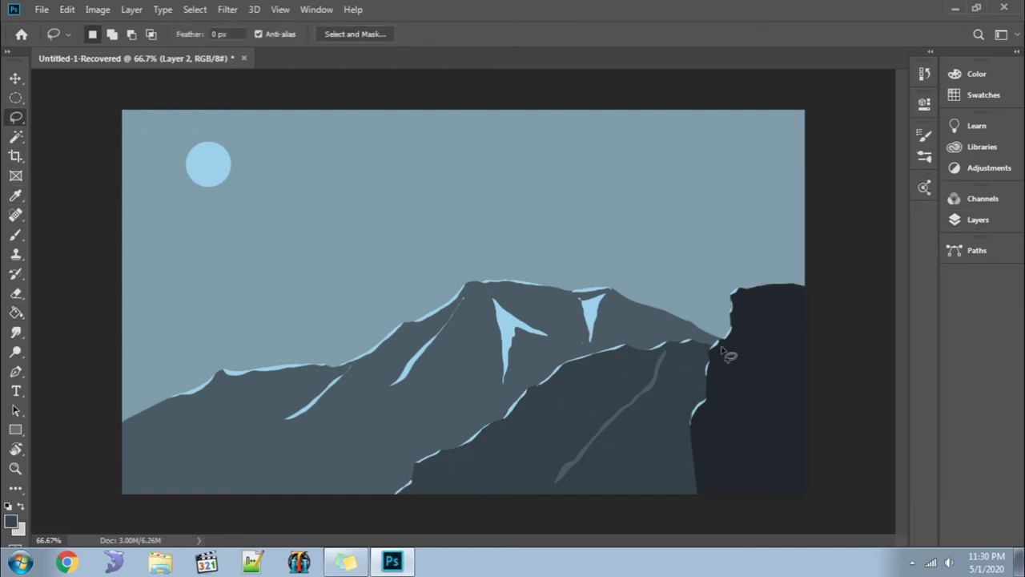
{"action": "key", "text": "ctrl+plus"}
{"action": "key", "text": "ctrl+plus"}
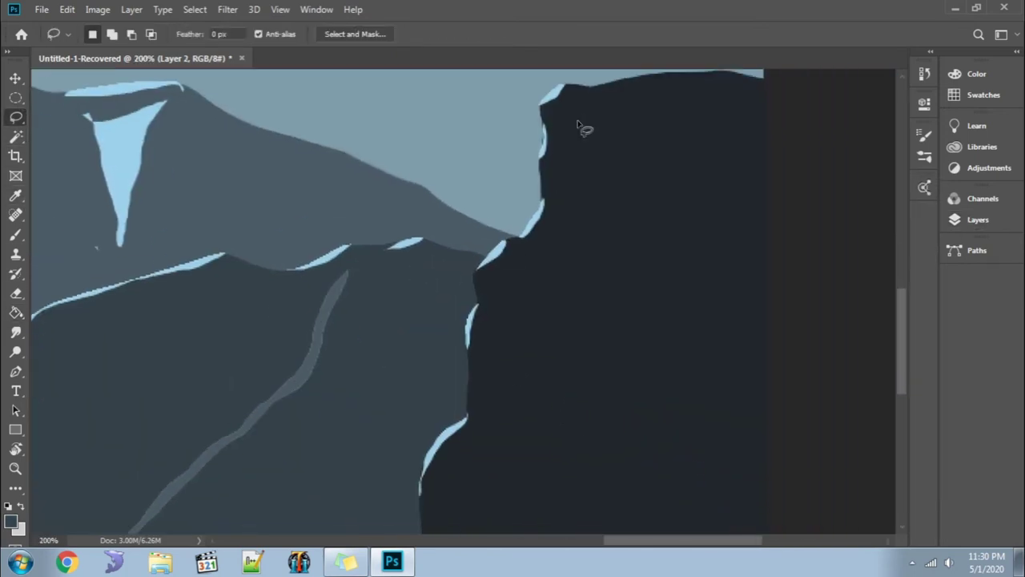
{"action": "key", "text": "g"}
{"action": "key", "text": "l"}
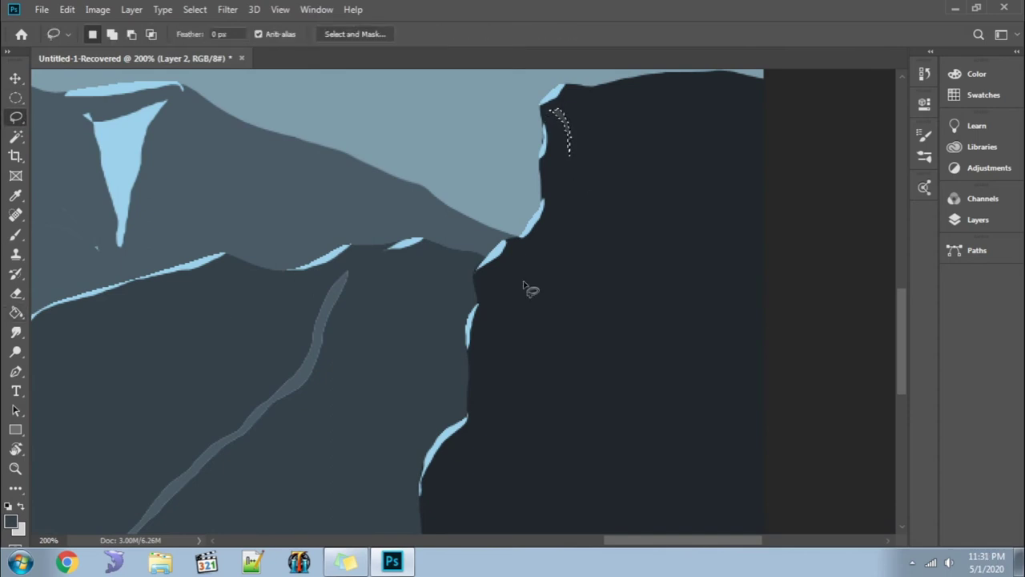
- Fill a lighter rim strip along the cliff edge and a darker area below it
{"action": "left_click_drag", "start_coordinate": [521, 332], "coordinate": [500, 264]}
{"action": "key", "text": "g"}
{"action": "left_click", "coordinate": [514, 268]}
{"action": "key", "text": "l"}
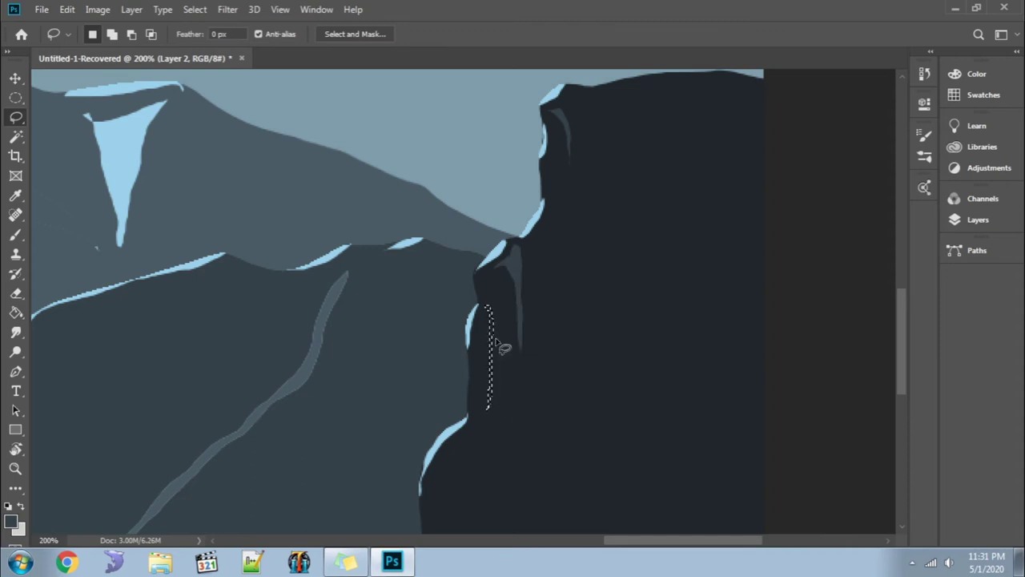
{"action": "key", "text": "g"}
{"action": "left_click", "coordinate": [488, 356]}
- Outline a crevice down the cliff face, then fit the whole image in view
{"action": "scroll", "coordinate": [521, 371], "scroll_direction": "down", "scroll_amount": 5}
{"action": "key", "text": "l"}
{"action": "left_click_drag", "start_coordinate": [500, 170], "coordinate": [474, 208]}
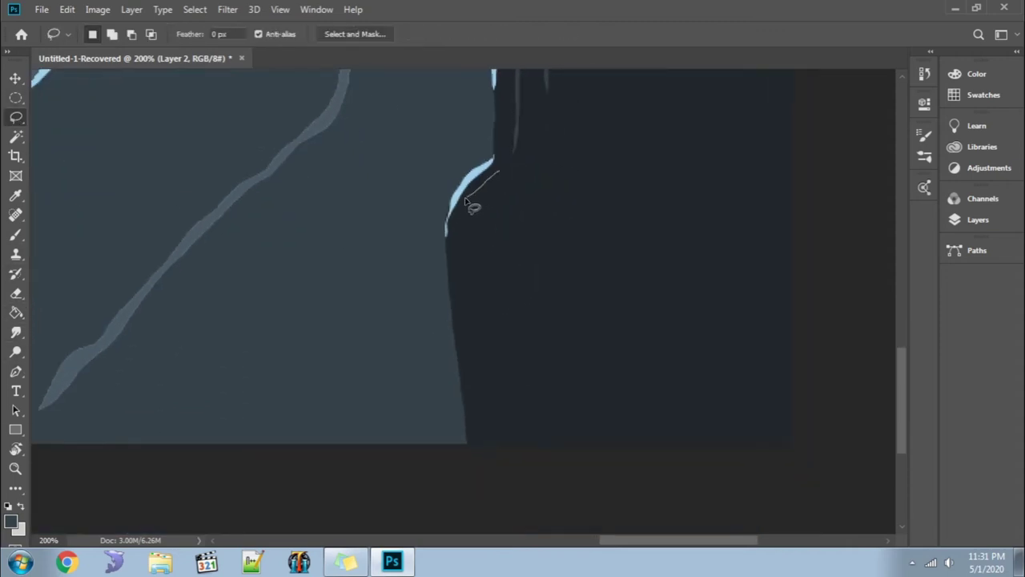
{"action": "left_click_drag", "start_coordinate": [504, 252], "coordinate": [495, 265]}
{"action": "key", "text": "g"}
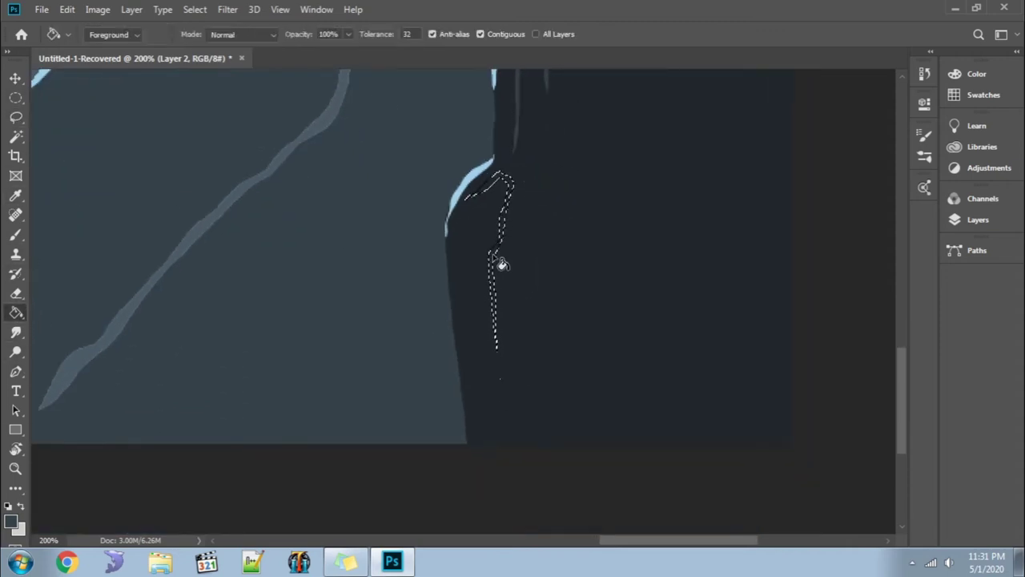
{"action": "left_click", "coordinate": [18, 119]}
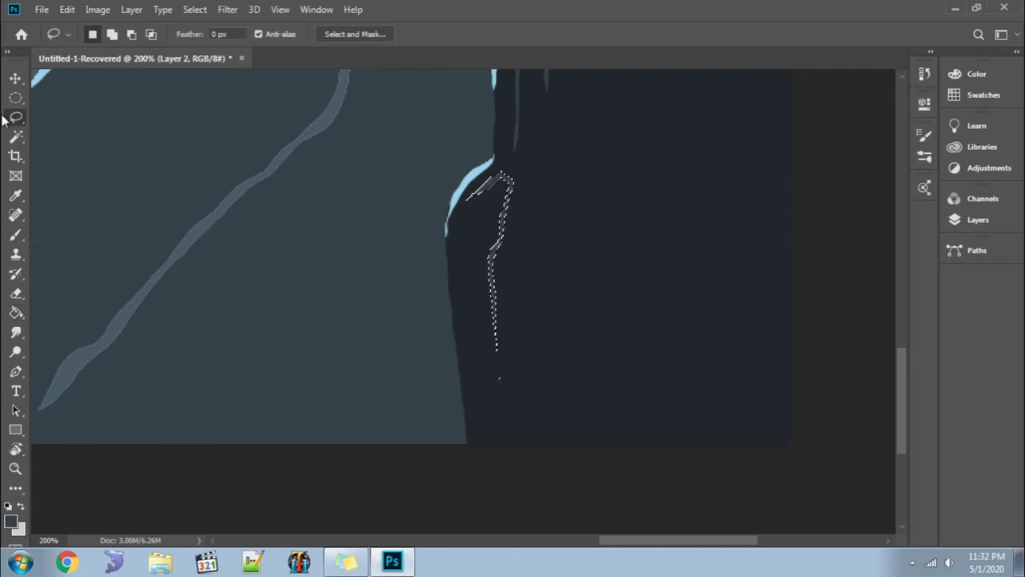
{"action": "key", "text": "ctrl+0"}
{"action": "key", "text": "v"}
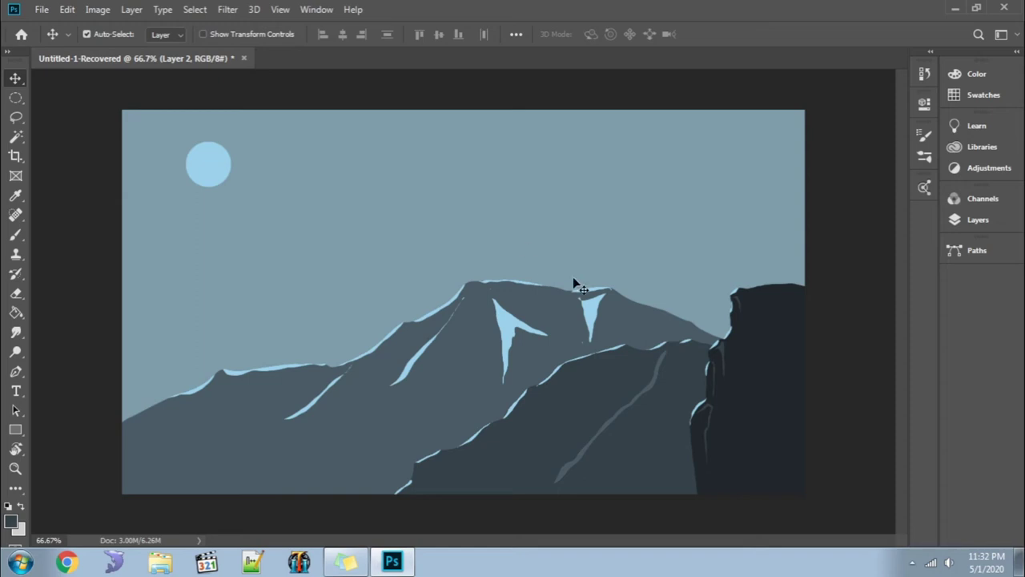
- Create a new blank document and render a Redwood tree in it
{"action": "key", "text": "F7"}
{"action": "key", "text": "ctrl+n"}
{"action": "key", "text": "Return"}
{"action": "left_click", "coordinate": [285, 14]}
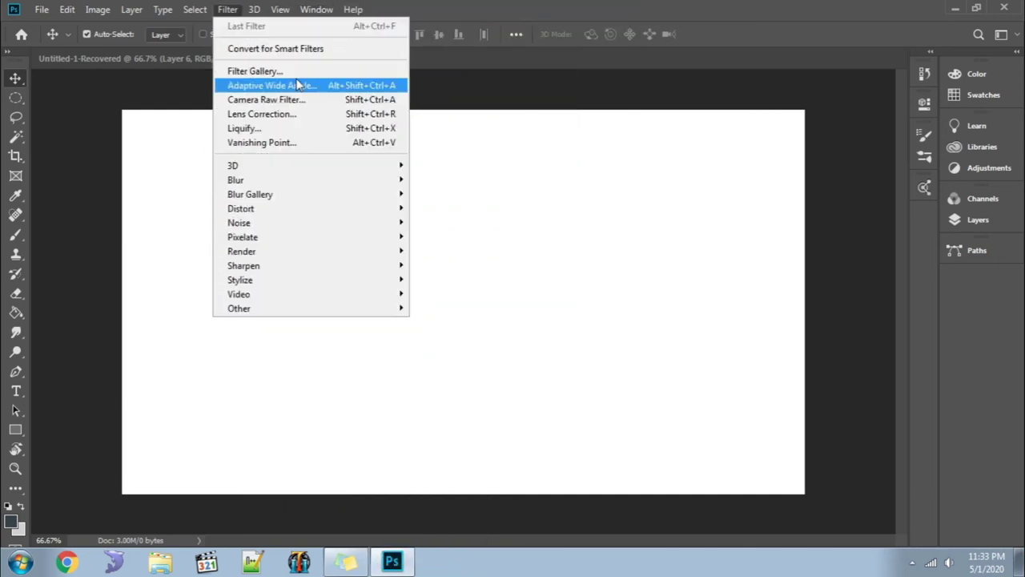
{"action": "mouse_move", "coordinate": [242, 251]}
{"action": "left_click", "coordinate": [465, 276]}
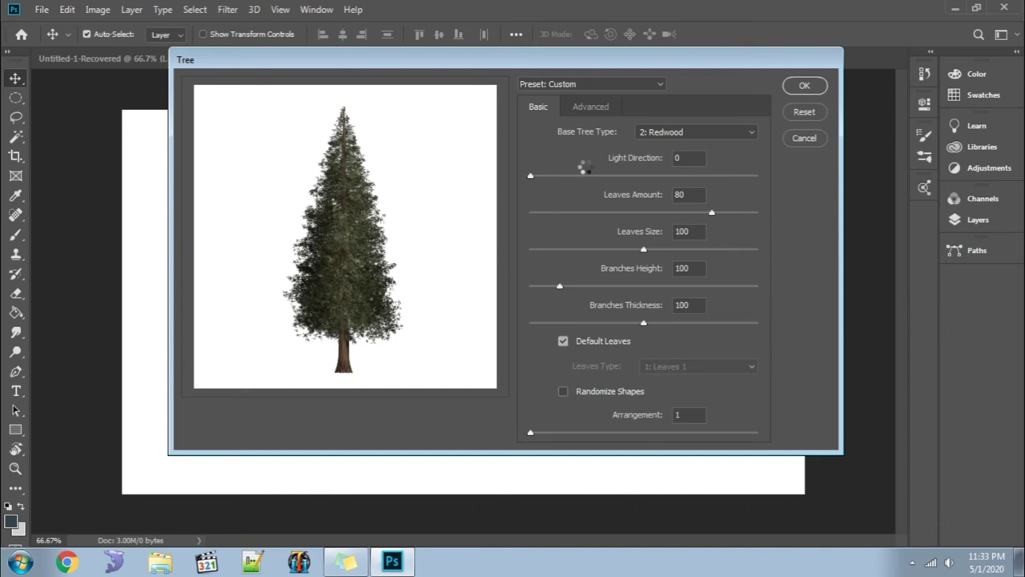
{"action": "left_click", "coordinate": [804, 85]}
- Convert the tree to Black & White and select it with Quick Selection
{"action": "left_click", "coordinate": [98, 9]}
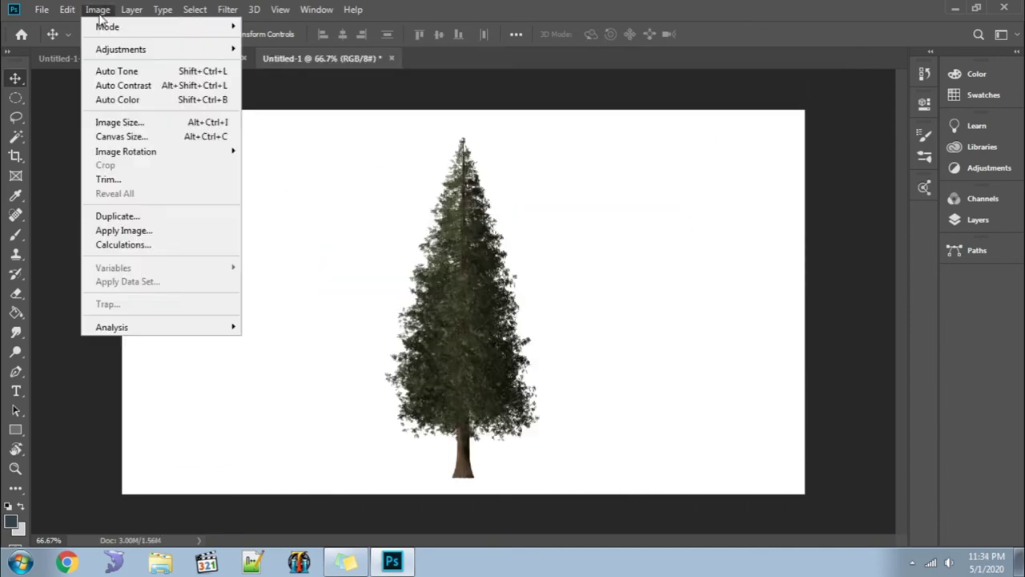
{"action": "left_click", "coordinate": [296, 156]}
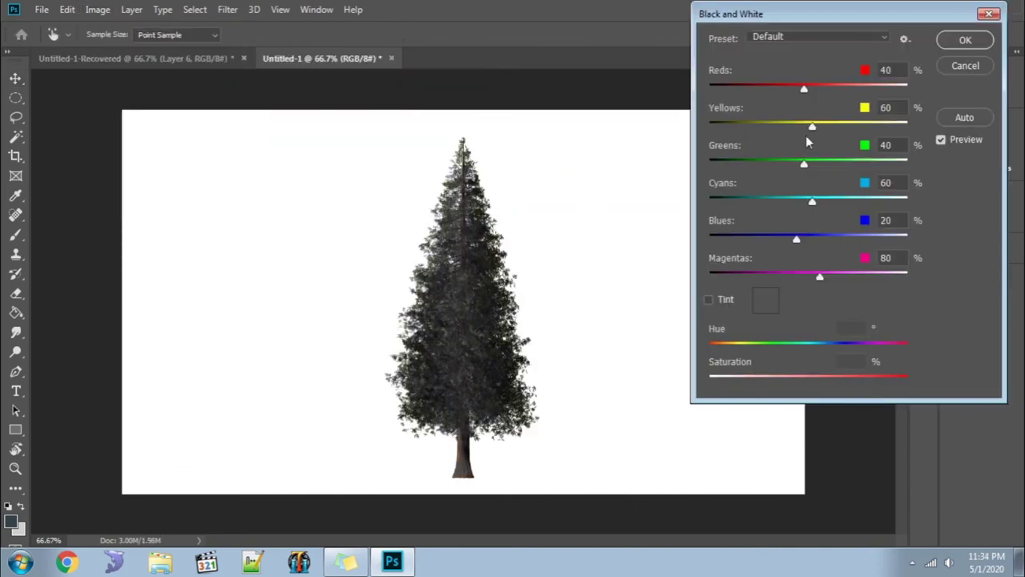
{"action": "left_click", "coordinate": [965, 42]}
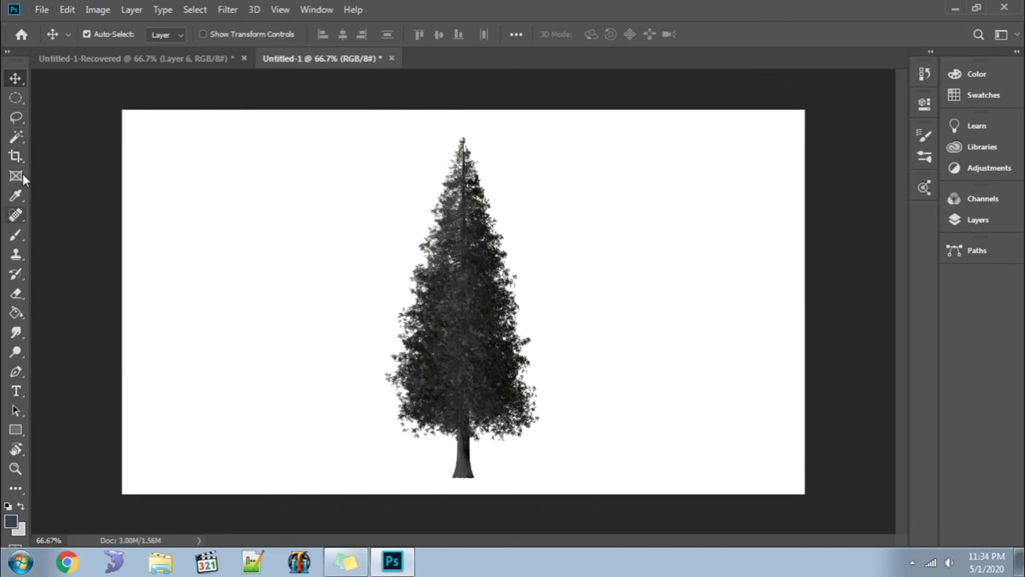
{"action": "right_click", "coordinate": [16, 136]}
{"action": "left_click", "coordinate": [64, 135]}
{"action": "mouse_move", "coordinate": [463, 457]}
{"action": "left_mouse_down"}
{"action": "mouse_move", "coordinate": [485, 358]}
{"action": "mouse_move", "coordinate": [485, 257]}
{"action": "left_mouse_up"}
- Define the selected tree as a brush preset named 'Tree'
{"action": "left_click", "coordinate": [67, 9]}
{"action": "left_click", "coordinate": [129, 403]}
{"action": "key", "text": "BackSpace"}
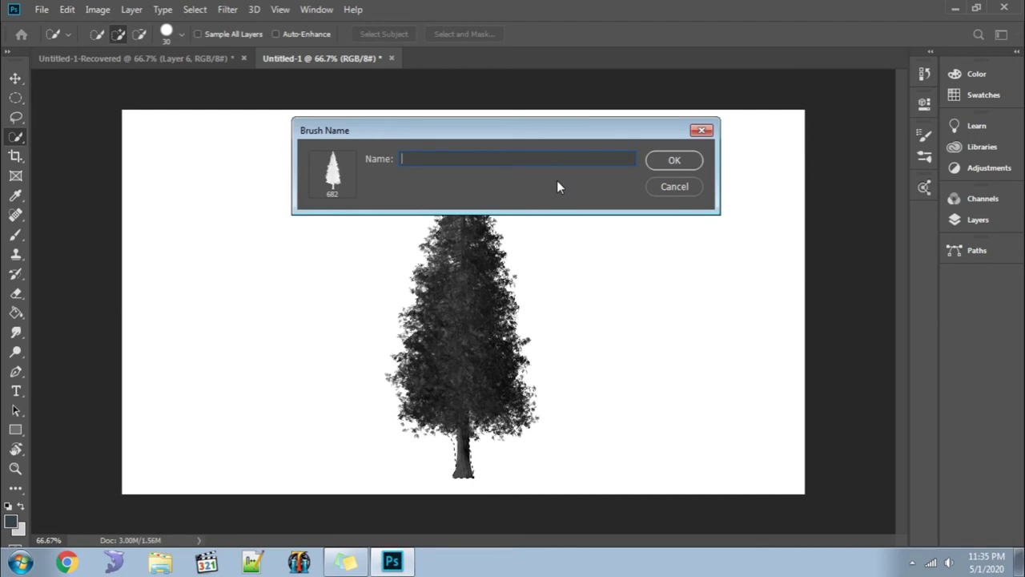
{"action": "type", "text": "Tree"}
{"action": "key", "text": "Return"}
- In the landscape, stamp a dark tree on the cliff top with a 99 px brush at 100% opacity
{"action": "left_click", "coordinate": [136, 57]}
{"action": "right_click", "coordinate": [420, 264]}
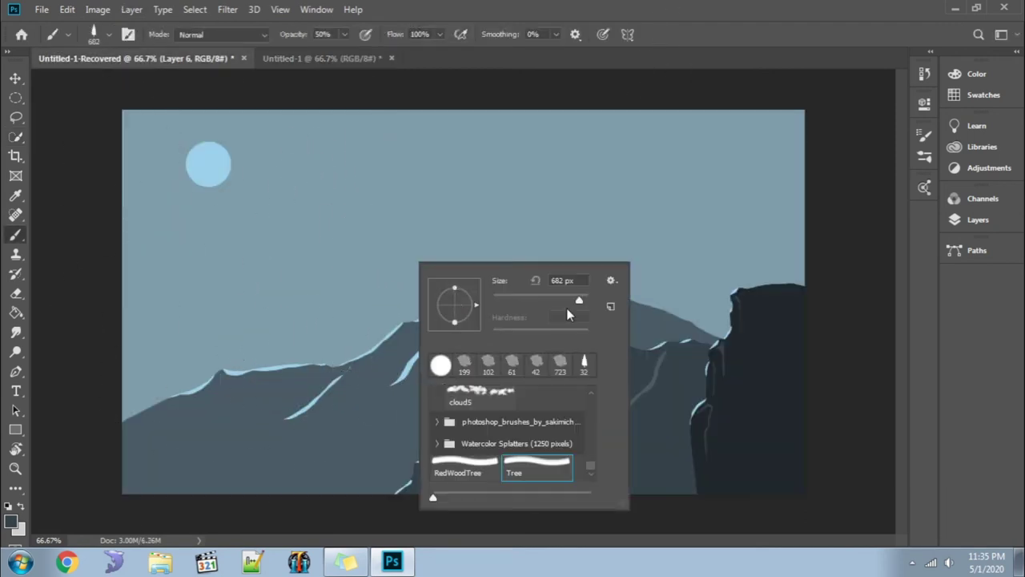
{"action": "left_click_drag", "start_coordinate": [548, 299], "coordinate": [542, 299]}
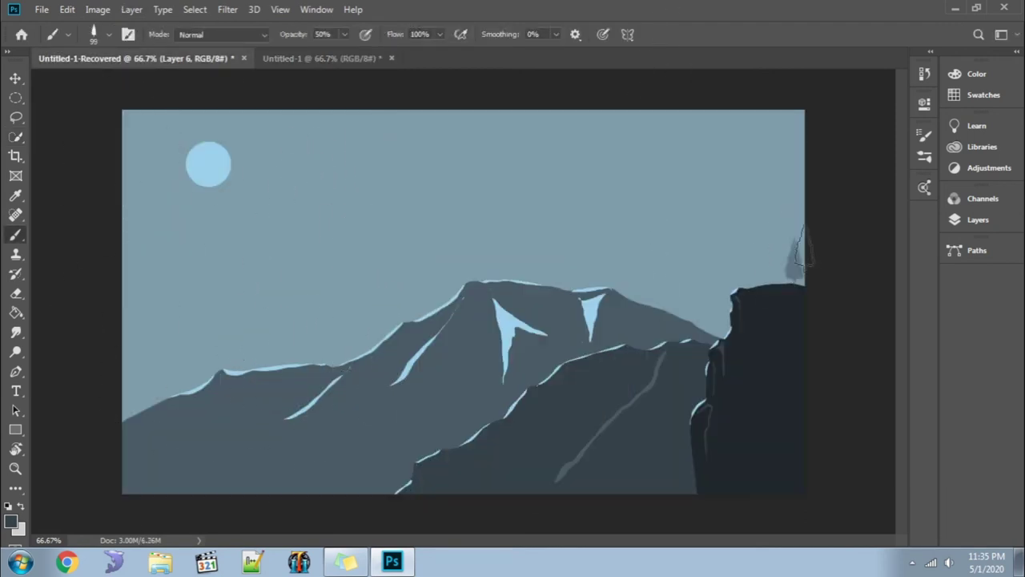
{"action": "left_click", "coordinate": [345, 34]}
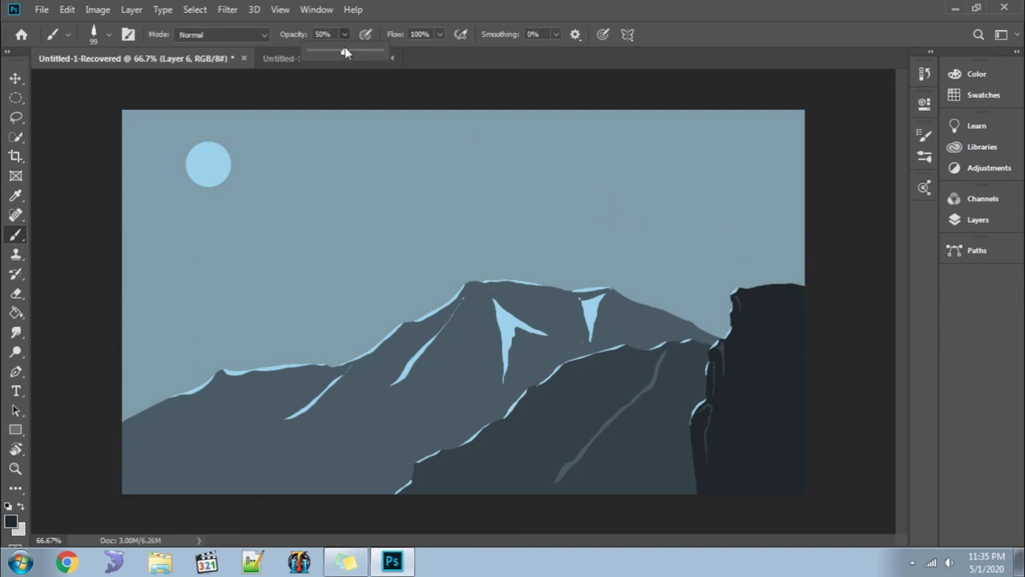
{"action": "key", "text": "shift+0"}
{"action": "left_click", "coordinate": [796, 262]}
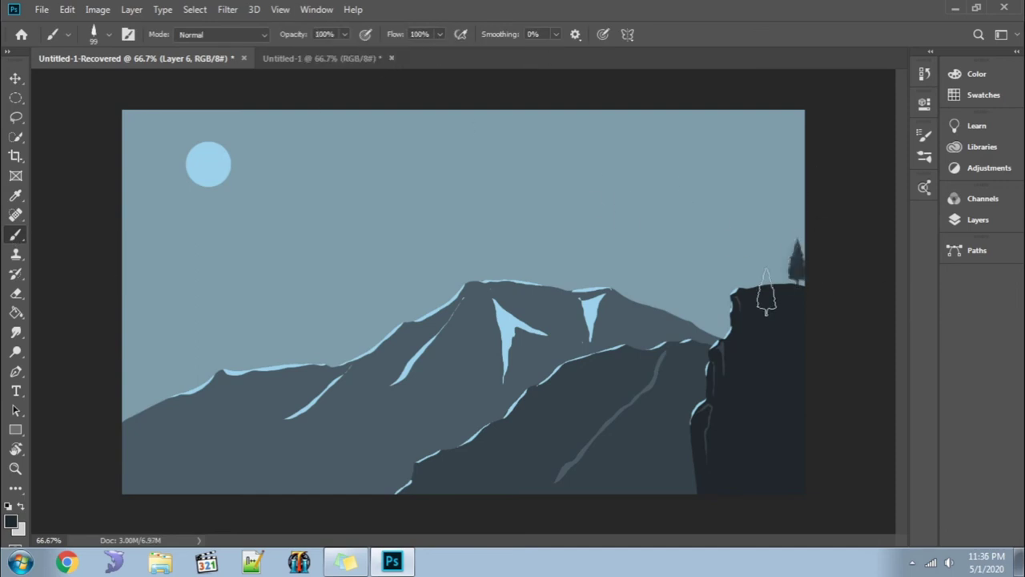
- Stamp a second cliff-top tree with the brush at 136 px
{"action": "right_click", "coordinate": [733, 232]}
{"action": "type", "text": "136"}
{"action": "key", "text": "Return"}
{"action": "left_click", "coordinate": [782, 250]}
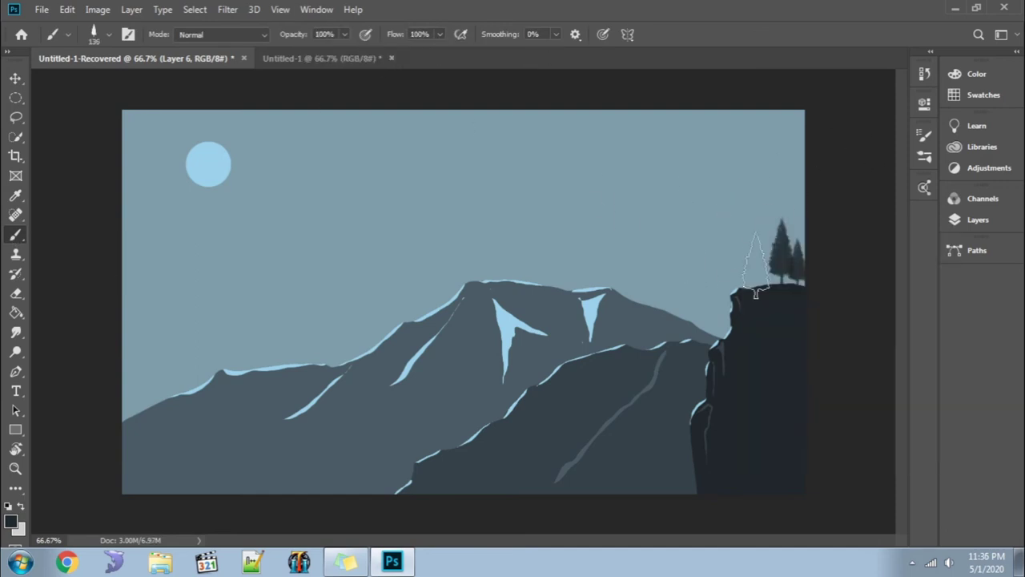
- Resize the Tree brush to 63 px, then to 31 px
{"action": "right_click", "coordinate": [773, 227]}
{"action": "type", "text": "63"}
{"action": "key", "text": "Return"}
{"action": "right_click", "coordinate": [609, 345]}
{"action": "type", "text": "31"}
{"action": "key", "text": "Return"}
- Pick a darker painting colour for the trees, with the brush at 56 px
{"action": "left_click", "coordinate": [556, 431], "text": "alt"}
{"action": "right_click", "coordinate": [629, 301]}
{"action": "key", "text": "Return"}
{"action": "left_click", "coordinate": [551, 469], "text": "alt"}
{"action": "left_click", "coordinate": [545, 450]}
{"action": "key", "text": "Return"}
- Shrink the Tree brush to 42 px, then 29 px, for the valley trees
{"action": "right_click", "coordinate": [553, 479]}
{"action": "key", "text": "Return"}
{"action": "left_click_drag", "start_coordinate": [682, 340], "coordinate": [671, 340]}
{"action": "right_click", "coordinate": [555, 488]}
{"action": "key", "text": "Return"}
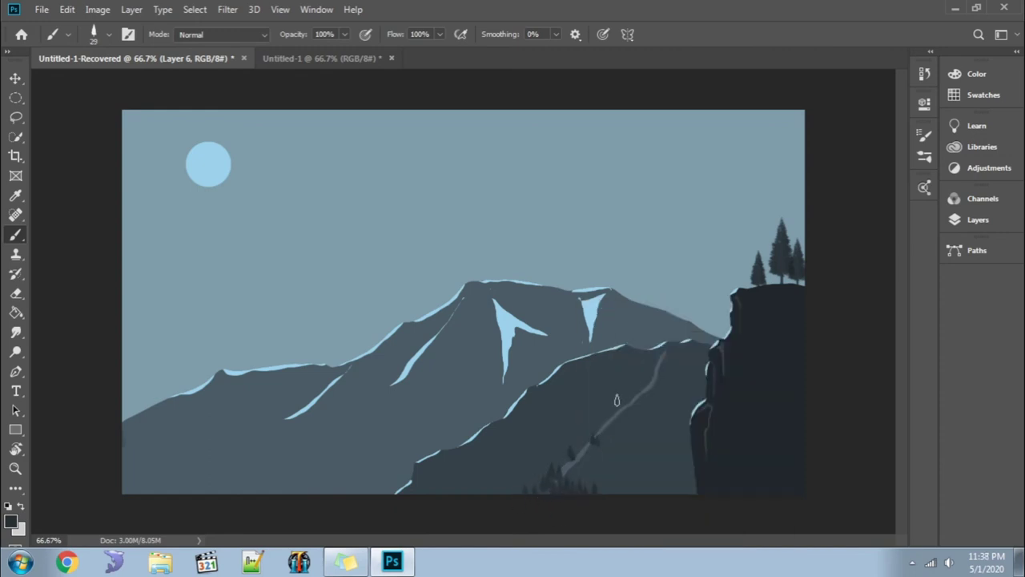
- Enlarge the Tree brush and try large tree stamps at the left edge, undoing them
{"action": "right_click", "coordinate": [560, 460]}
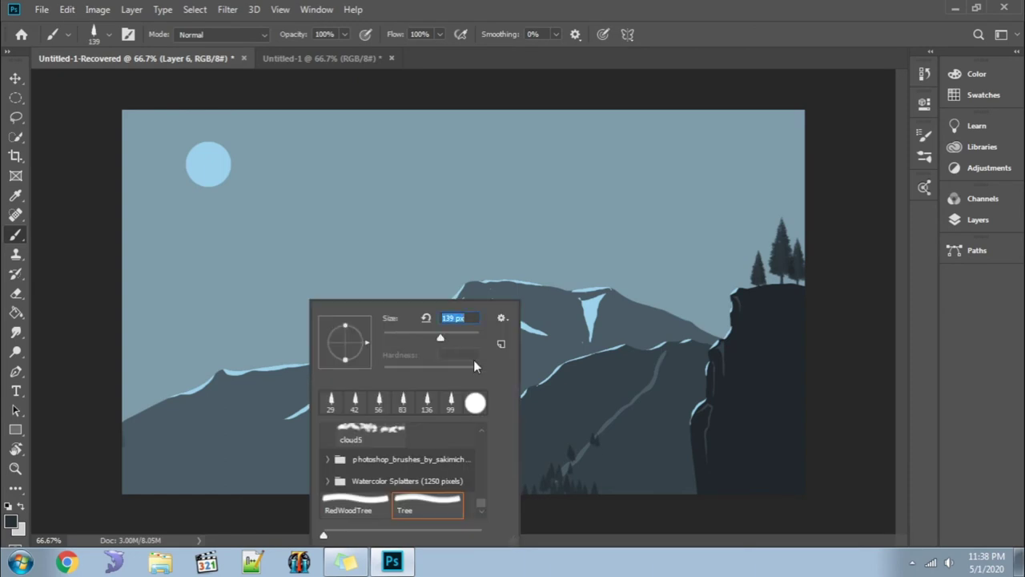
{"action": "left_click_drag", "start_coordinate": [468, 337], "coordinate": [470, 340]}
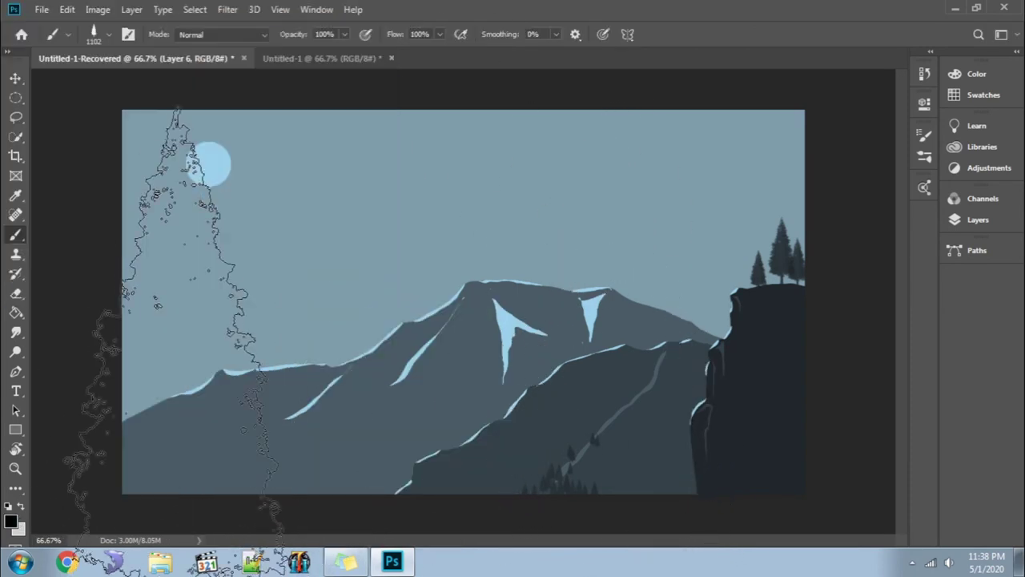
{"action": "left_click_drag", "start_coordinate": [831, 306], "coordinate": [831, 276]}
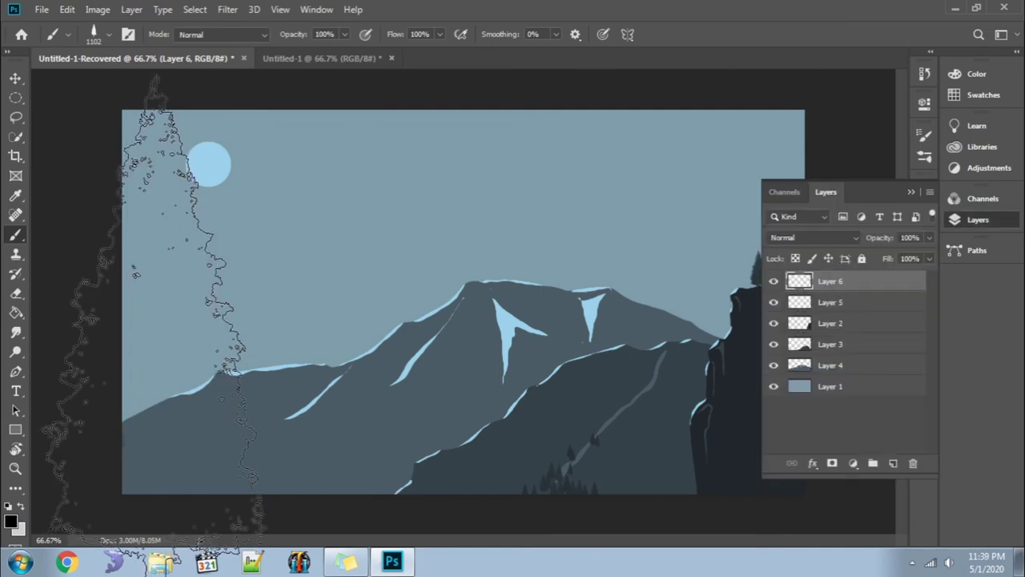
{"action": "left_click", "coordinate": [161, 225]}
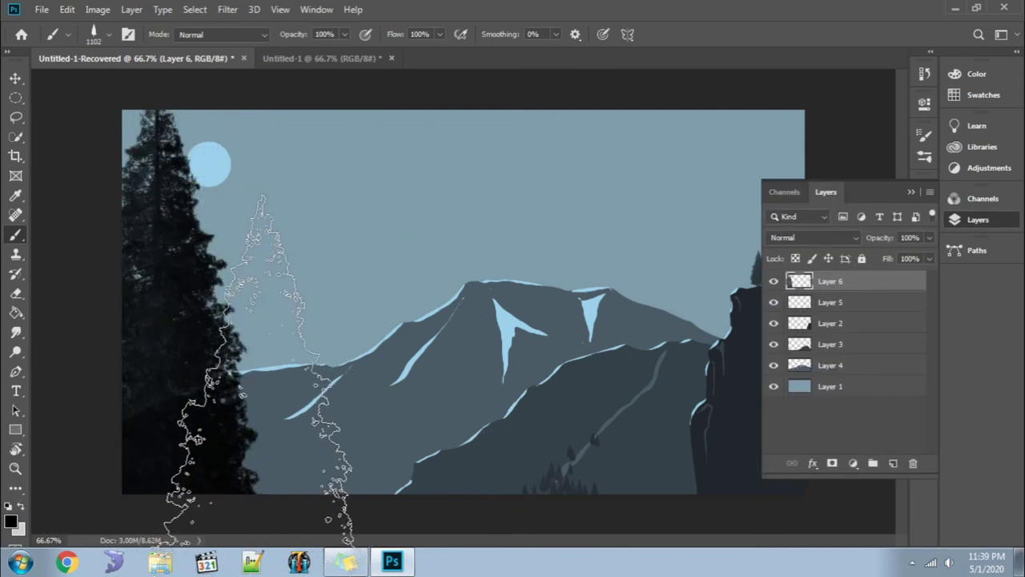
{"action": "key", "text": "ctrl+z"}
{"action": "left_click", "coordinate": [164, 344]}
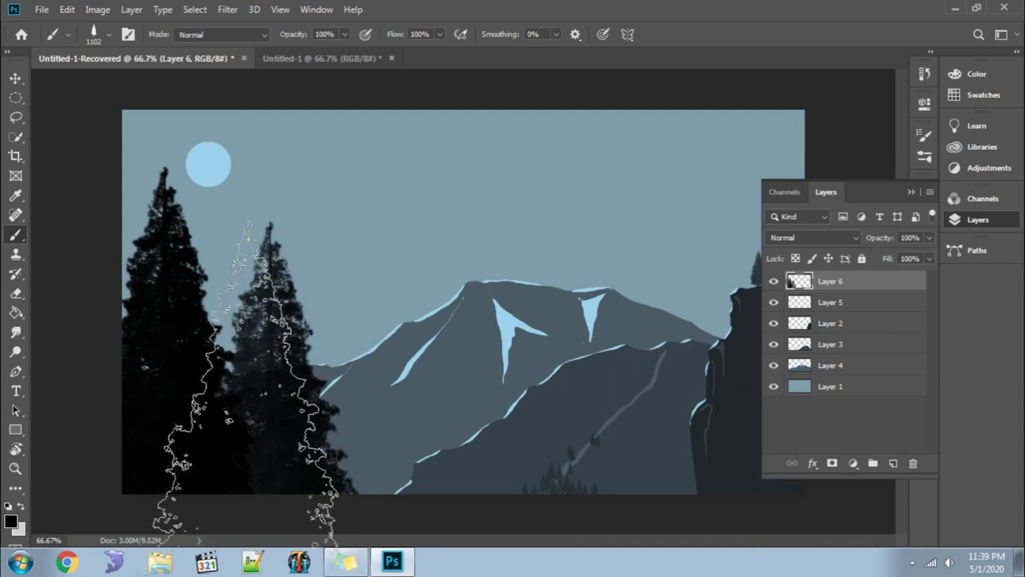
{"action": "key", "text": "ctrl+z"}
- Stamp a cluster of tall pines along the lower left with a 495 px Tree brush
{"action": "right_click", "coordinate": [477, 409]}
{"action": "type", "text": "495"}
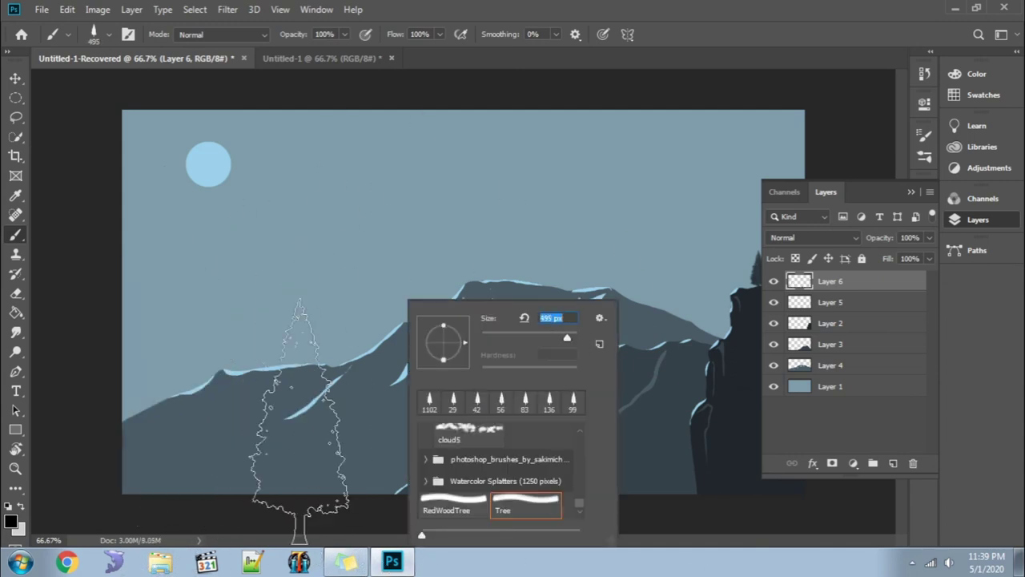
{"action": "left_click", "coordinate": [157, 396]}
{"action": "left_click", "coordinate": [220, 467]}
{"action": "left_click", "coordinate": [260, 436]}
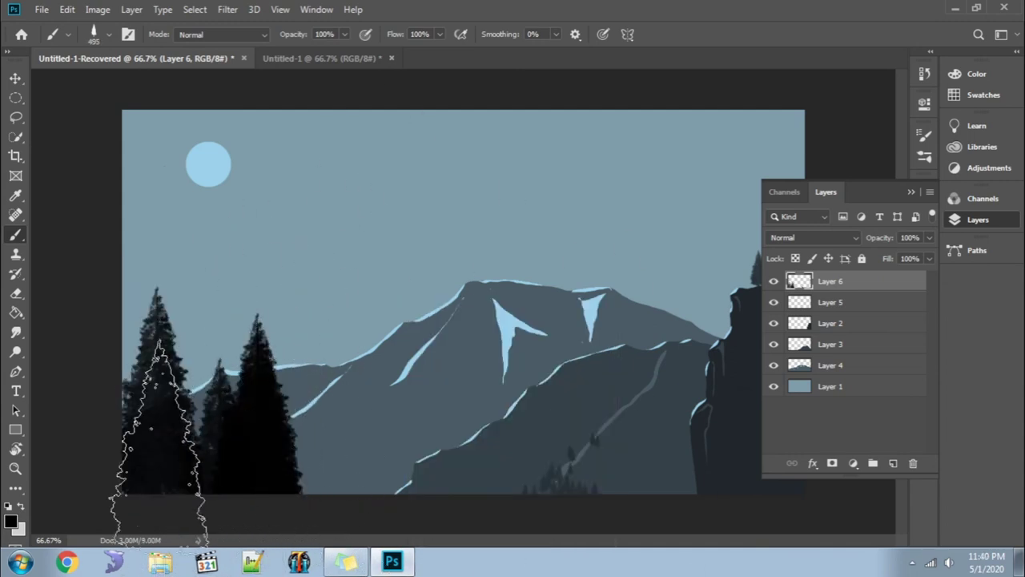
{"action": "left_click", "coordinate": [320, 512]}
{"action": "left_click", "coordinate": [758, 359]}
{"action": "left_click", "coordinate": [780, 326]}
{"action": "left_click", "coordinate": [798, 347]}
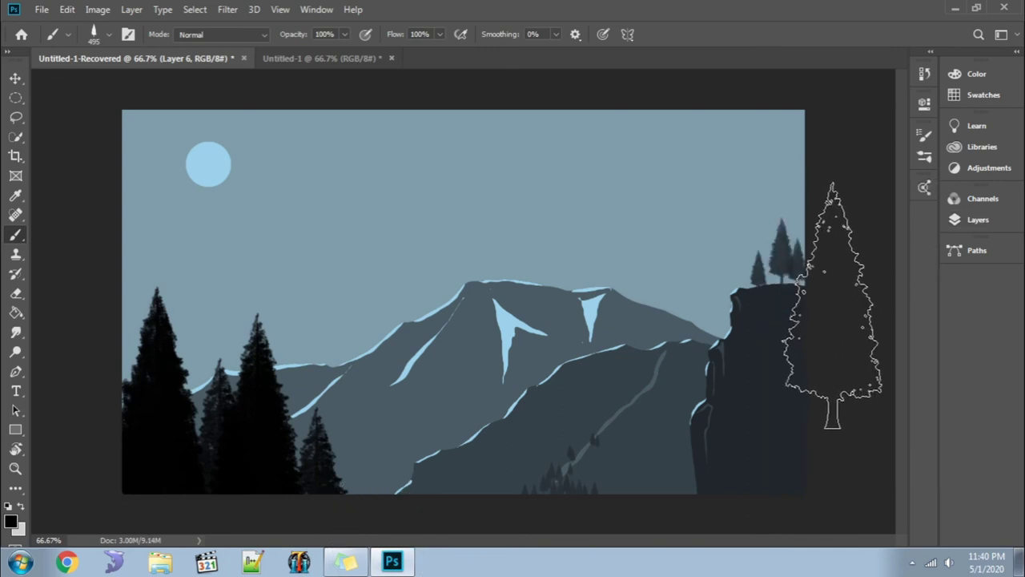
- Select Layer 5 and add a new empty layer above it
{"action": "key", "text": "v"}
{"action": "left_click", "coordinate": [972, 221]}
{"action": "left_click", "coordinate": [848, 303]}
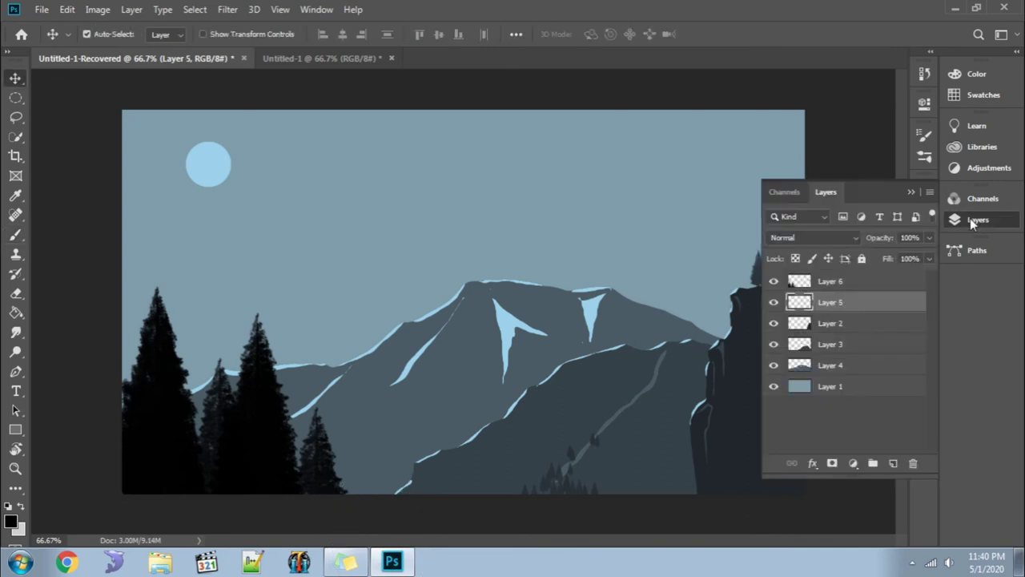
{"action": "left_click", "coordinate": [843, 345]}
{"action": "key", "text": "ctrl+shift+alt+n"}
- Sample the moon's blue colour and choose the cloud4 brush
{"action": "key", "text": "i"}
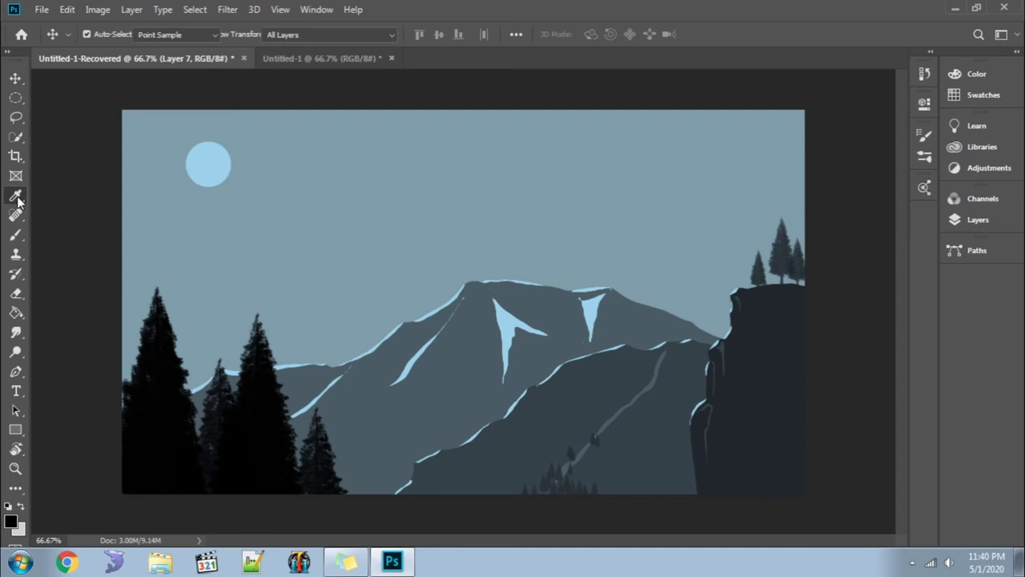
{"action": "left_click", "coordinate": [11, 521]}
{"action": "left_click", "coordinate": [208, 164]}
{"action": "key", "text": "Return"}
{"action": "key", "text": "b"}
{"action": "right_click", "coordinate": [460, 209]}
{"action": "mouse_move", "coordinate": [631, 403]}
{"action": "left_mouse_down"}
{"action": "mouse_move", "coordinate": [632, 337]}
{"action": "mouse_move", "coordinate": [632, 384]}
{"action": "left_mouse_up"}
{"action": "left_click", "coordinate": [519, 362]}
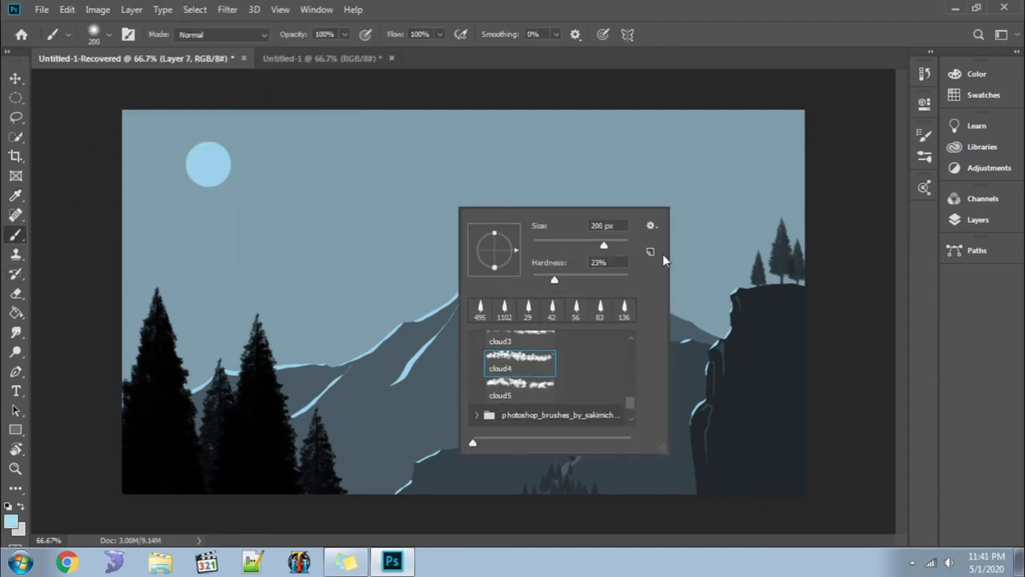
- Test mist strokes at 120 px and 30% opacity, undoing each one
{"action": "right_click", "coordinate": [588, 247]}
{"action": "type", "text": "120"}
{"action": "key", "text": "Return"}
{"action": "left_click_drag", "start_coordinate": [465, 344], "coordinate": [540, 354]}
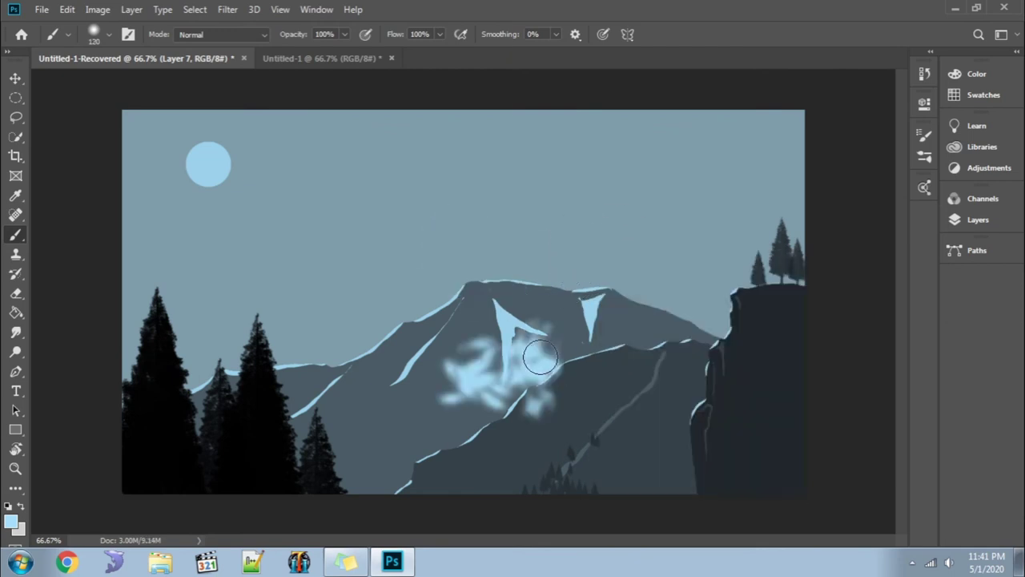
{"action": "key", "text": "ctrl+z"}
{"action": "right_click", "coordinate": [568, 303]}
{"action": "double_click", "coordinate": [627, 479]}
{"action": "left_click", "coordinate": [611, 248]}
{"action": "key", "text": "ctrl+z"}
{"action": "key", "text": "3"}
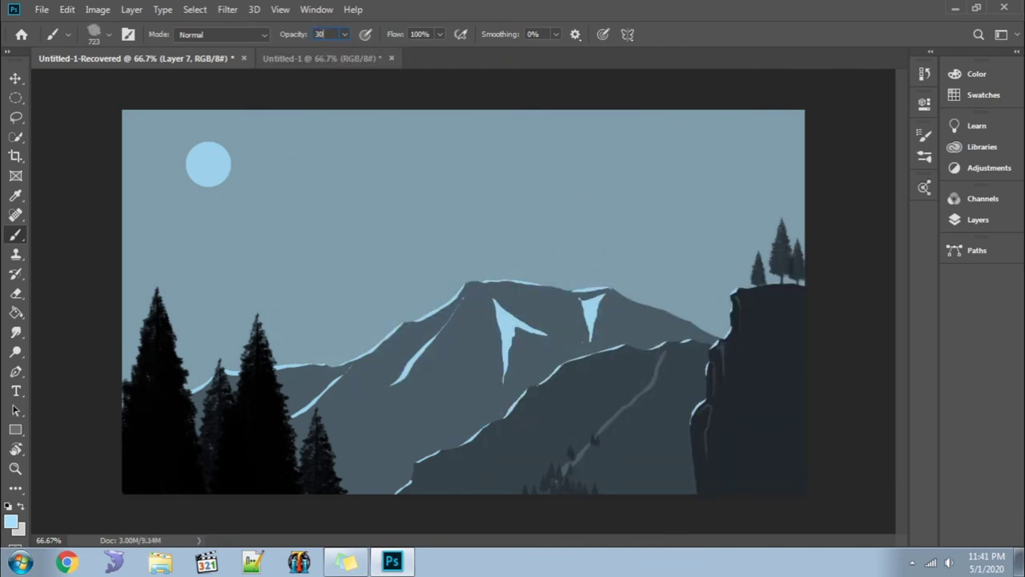
{"action": "left_click_drag", "start_coordinate": [336, 436], "coordinate": [525, 389]}
{"action": "key", "text": "ctrl+z"}
{"action": "key", "text": "F7"}
- Paint faint mist at the lower right with a 100–150 px brush at 25%, then 20% opacity
{"action": "right_click", "coordinate": [533, 241]}
{"action": "type", "text": "100"}
{"action": "key", "text": "Return"}
{"action": "key", "text": "2"}
{"action": "key", "text": "5"}
{"action": "left_click_drag", "start_coordinate": [728, 500], "coordinate": [706, 475]}
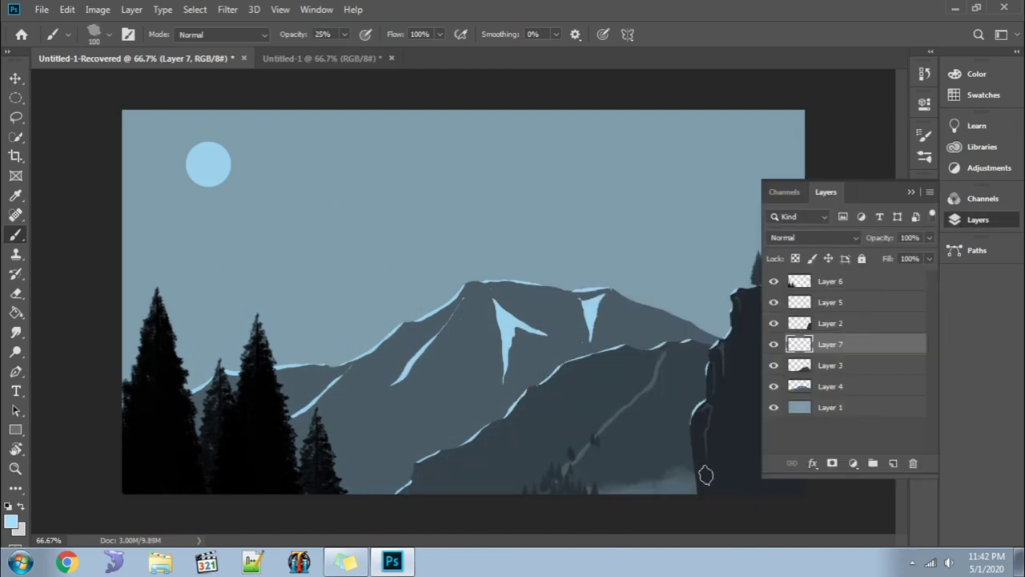
{"action": "key", "text": "2"}
{"action": "right_click", "coordinate": [553, 303]}
{"action": "type", "text": "150"}
{"action": "key", "text": "Return"}
{"action": "mouse_move", "coordinate": [697, 481]}
{"action": "left_mouse_down"}
{"action": "mouse_move", "coordinate": [588, 515]}
{"action": "mouse_move", "coordinate": [737, 479]}
{"action": "mouse_move", "coordinate": [383, 512]}
{"action": "mouse_move", "coordinate": [717, 426]}
{"action": "left_mouse_up"}
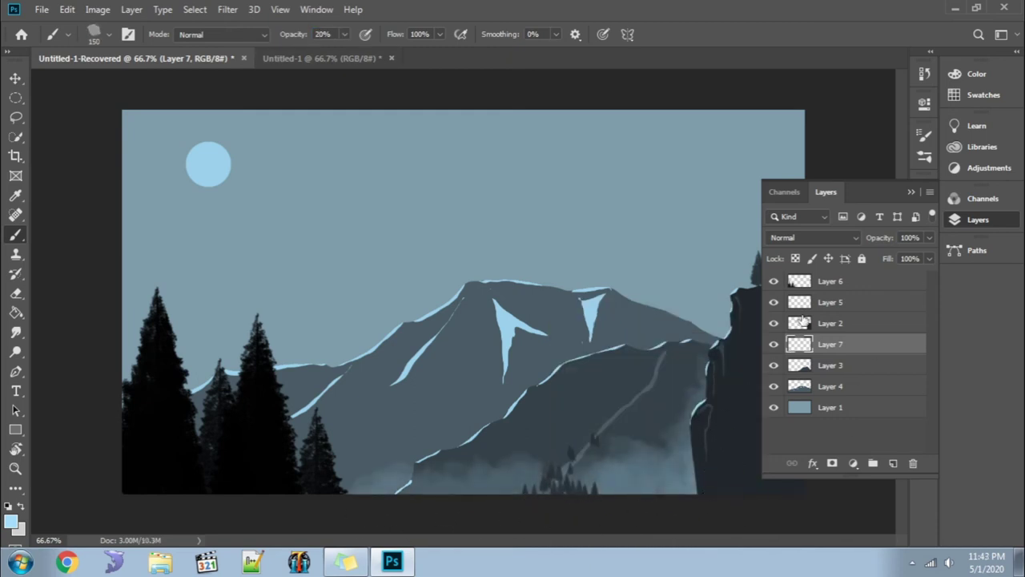
- On new layers above Layer 4, paint fog across the middle and lower-left mountains
{"action": "left_click", "coordinate": [842, 386]}
{"action": "left_click", "coordinate": [893, 463]}
{"action": "mouse_move", "coordinate": [727, 348]}
{"action": "left_mouse_down"}
{"action": "mouse_move", "coordinate": [316, 469]}
{"action": "mouse_move", "coordinate": [641, 329]}
{"action": "left_mouse_up"}
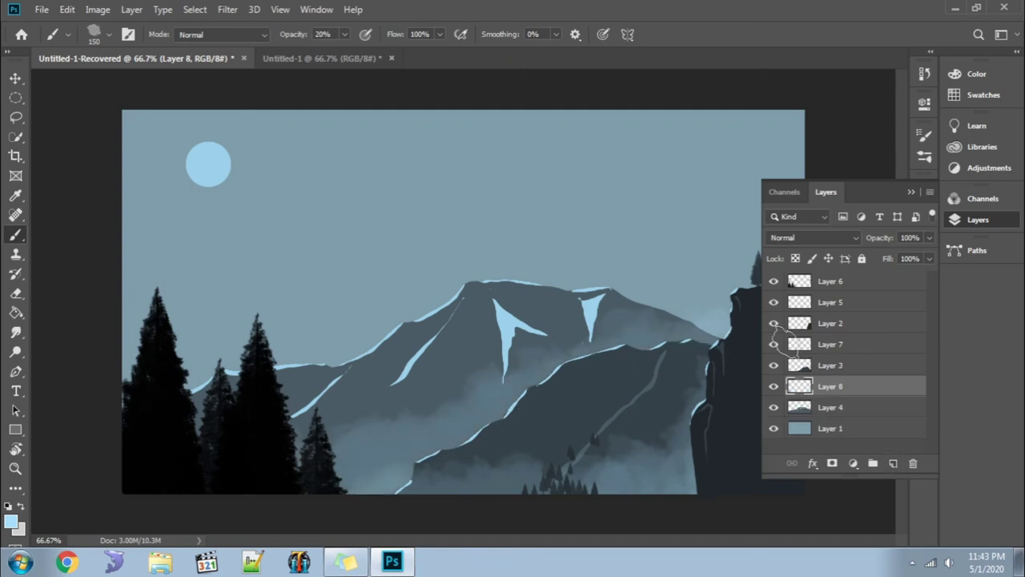
{"action": "mouse_move", "coordinate": [725, 327]}
{"action": "left_mouse_down"}
{"action": "mouse_move", "coordinate": [168, 473]}
{"action": "mouse_move", "coordinate": [465, 381]}
{"action": "left_mouse_up"}
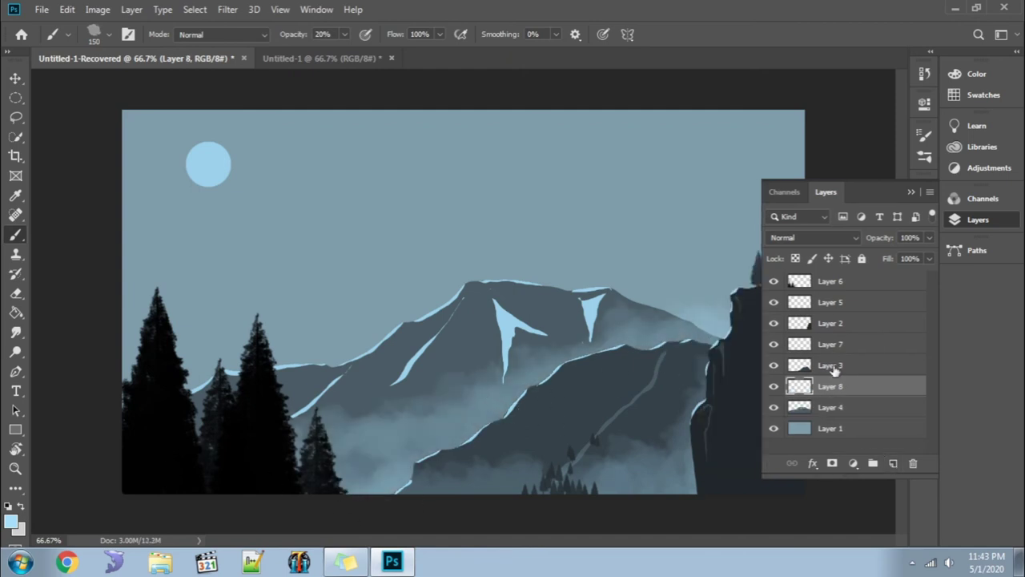
{"action": "left_click", "coordinate": [837, 407]}
{"action": "left_click", "coordinate": [894, 463]}
{"action": "left_click", "coordinate": [954, 221]}
{"action": "mouse_move", "coordinate": [184, 368]}
{"action": "left_mouse_down"}
{"action": "mouse_move", "coordinate": [404, 355]}
{"action": "mouse_move", "coordinate": [373, 355]}
{"action": "left_mouse_up"}
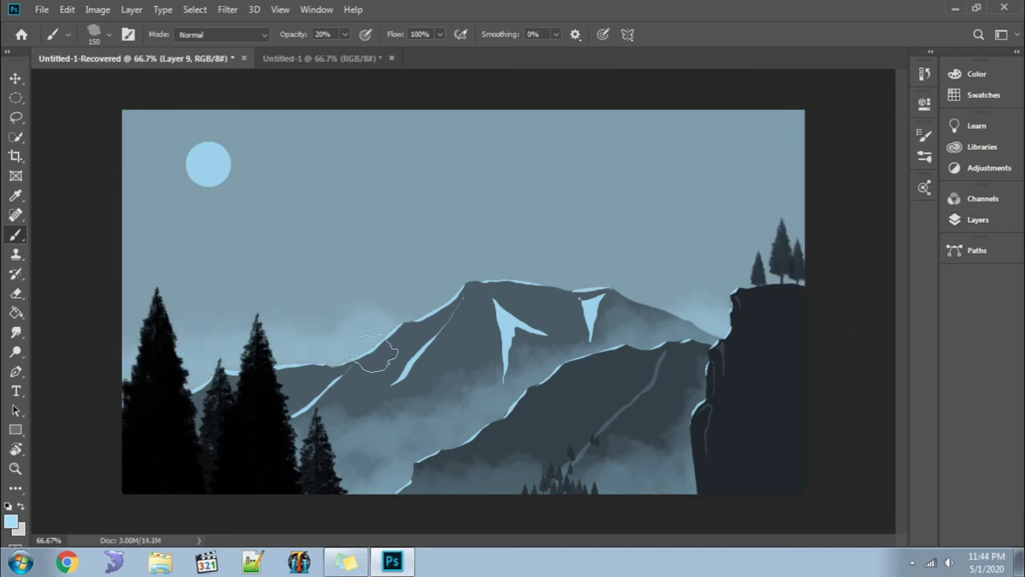
- Add a new layer above Layer 2 and try cloud strokes across the sky, undoing them
{"action": "left_click", "coordinate": [975, 221]}
{"action": "left_click", "coordinate": [830, 323]}
{"action": "left_click", "coordinate": [893, 463]}
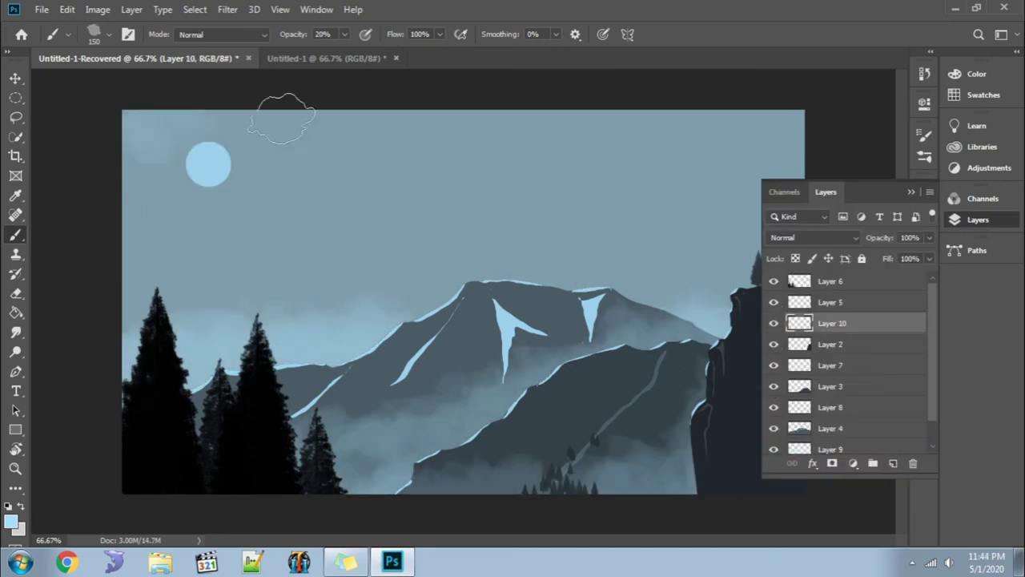
{"action": "left_click_drag", "start_coordinate": [282, 119], "coordinate": [278, 187]}
{"action": "left_click_drag", "start_coordinate": [761, 225], "coordinate": [592, 184]}
{"action": "left_click_drag", "start_coordinate": [577, 257], "coordinate": [128, 272]}
{"action": "key", "text": "ctrl+z"}
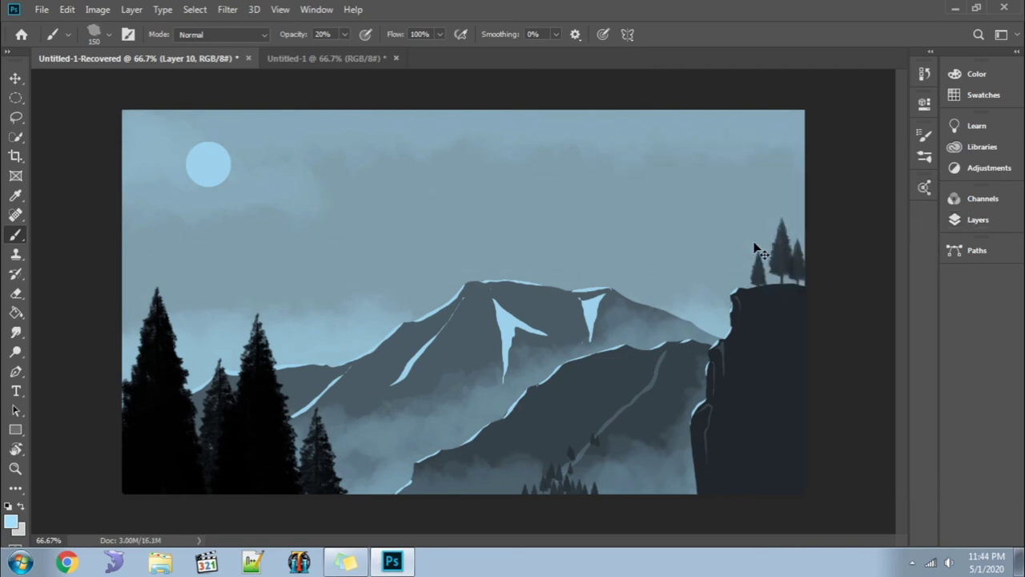
{"action": "key", "text": "ctrl+z"}
- Repaint soft, lighter cloud wisps across the upper sky on Layer 10
{"action": "left_click", "coordinate": [978, 220]}
{"action": "mouse_move", "coordinate": [240, 118]}
{"action": "left_mouse_down"}
{"action": "mouse_move", "coordinate": [670, 126]}
{"action": "mouse_move", "coordinate": [321, 160]}
{"action": "left_mouse_up"}
{"action": "left_click", "coordinate": [968, 198]}
{"action": "mouse_move", "coordinate": [762, 143]}
{"action": "left_mouse_down"}
{"action": "mouse_move", "coordinate": [473, 148]}
{"action": "mouse_move", "coordinate": [507, 133]}
{"action": "left_mouse_up"}
{"action": "right_click", "coordinate": [16, 293]}
{"action": "key", "text": "Escape"}
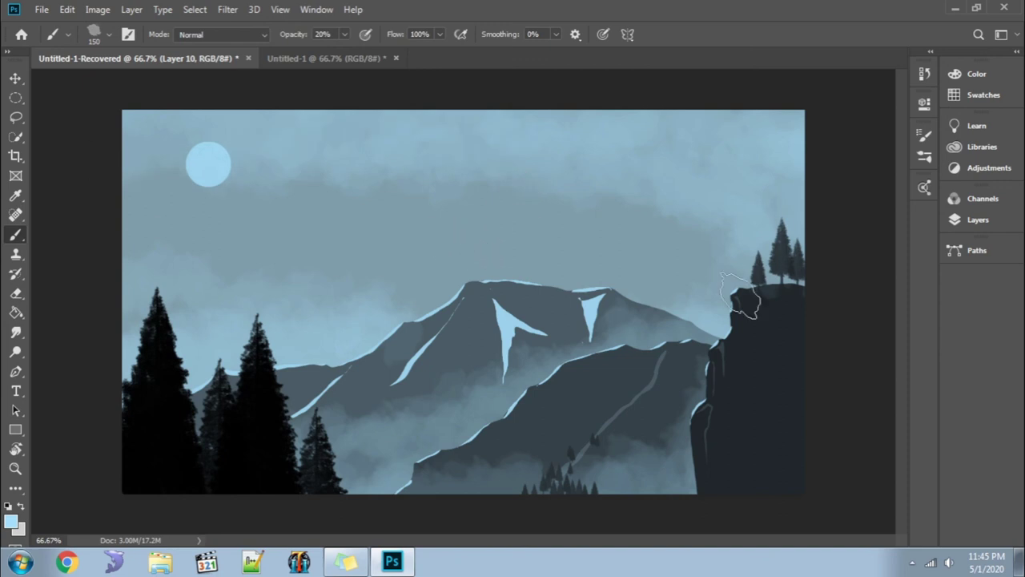
{"action": "key", "text": "v"}
{"action": "left_click", "coordinate": [978, 220]}
- With Layer 6 selected, browse the Layer menu and try a Gradient Overlay on Layer 11
{"action": "left_click", "coordinate": [831, 281]}
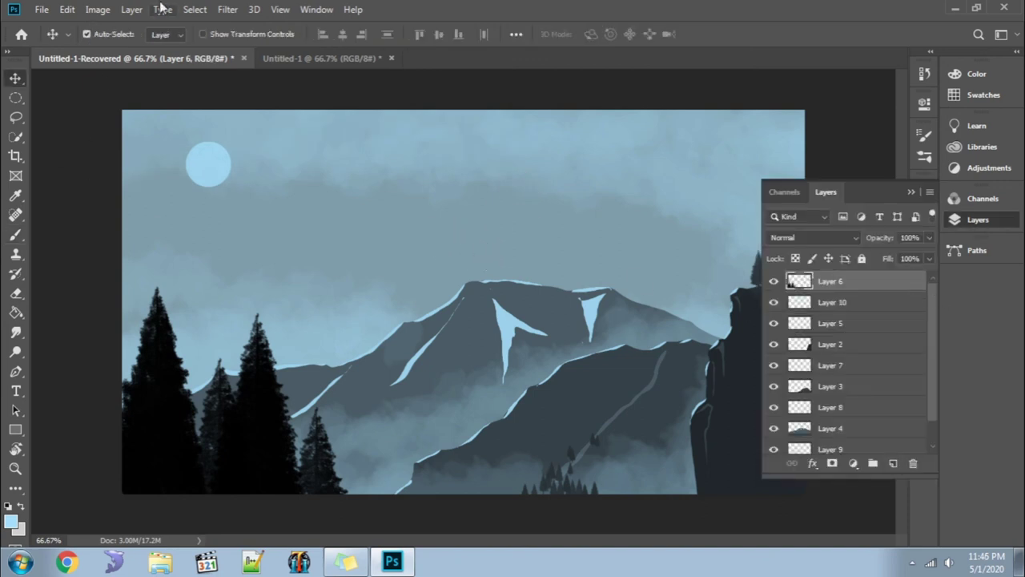
{"action": "left_click", "coordinate": [131, 9]}
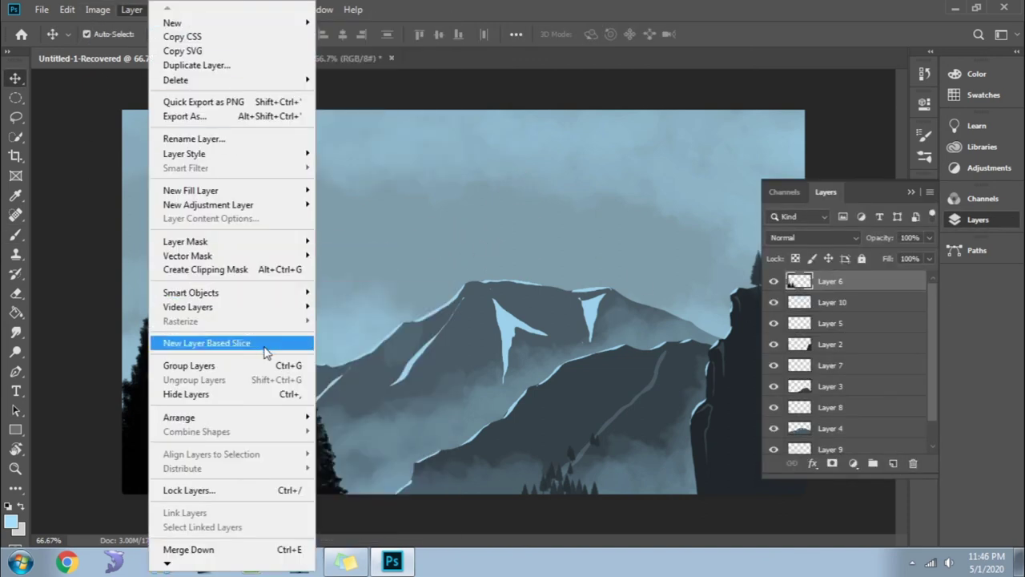
{"action": "left_click", "coordinate": [132, 9]}
{"action": "mouse_move", "coordinate": [184, 153]}
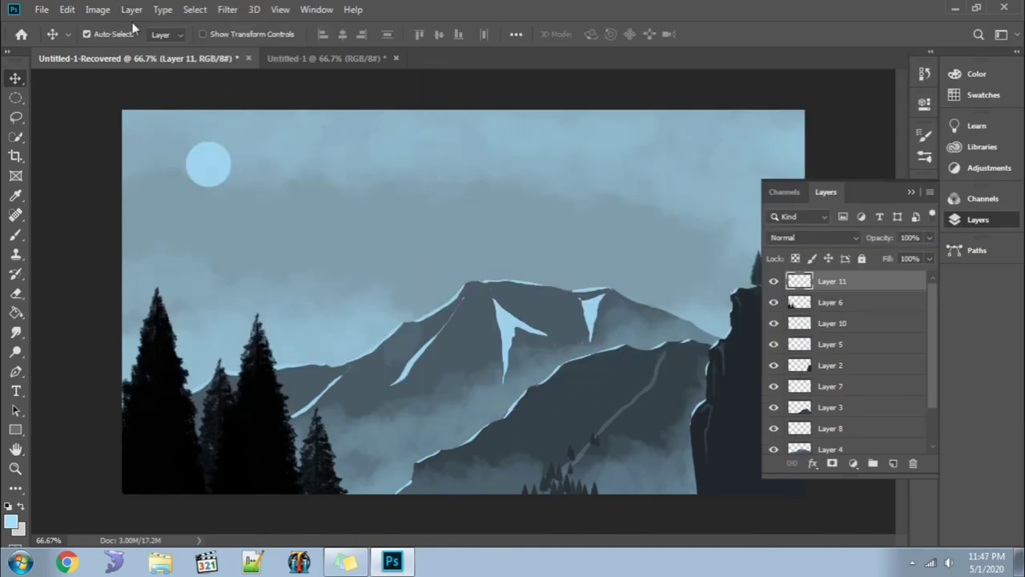
{"action": "left_click", "coordinate": [131, 9]}
{"action": "left_click", "coordinate": [365, 258]}
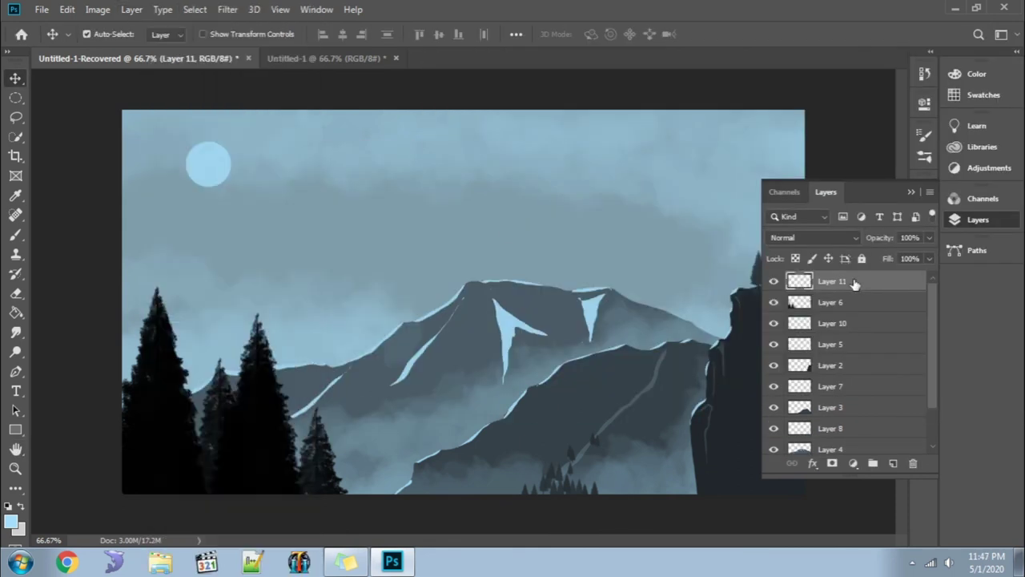
{"action": "left_click", "coordinate": [132, 9]}
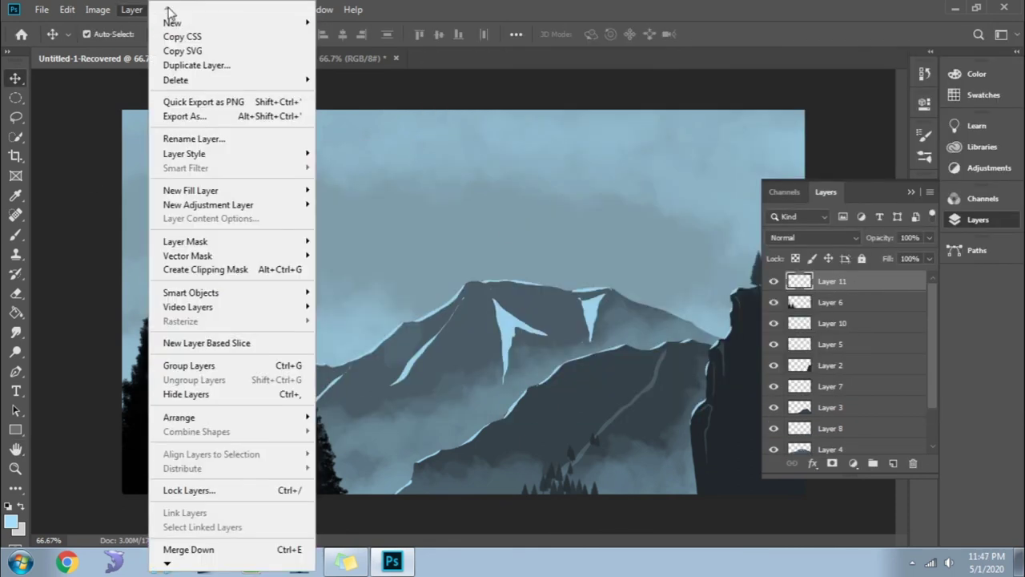
{"action": "mouse_move", "coordinate": [208, 205]}
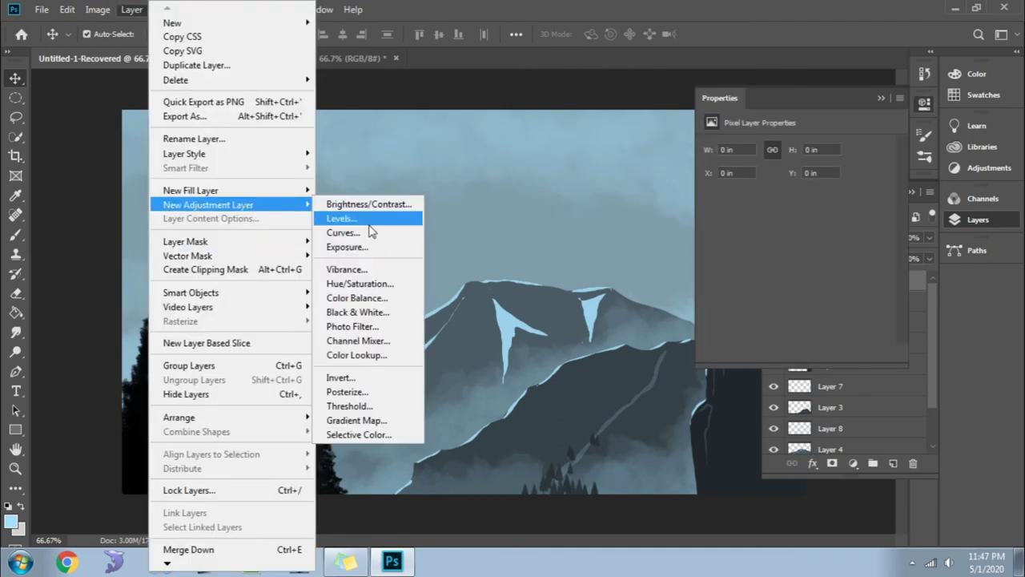
- Add a Color Balance adjustment layer and push its midtone sliders toward cyan, green and blue
{"action": "left_click", "coordinate": [358, 298]}
{"action": "key", "text": "Return"}
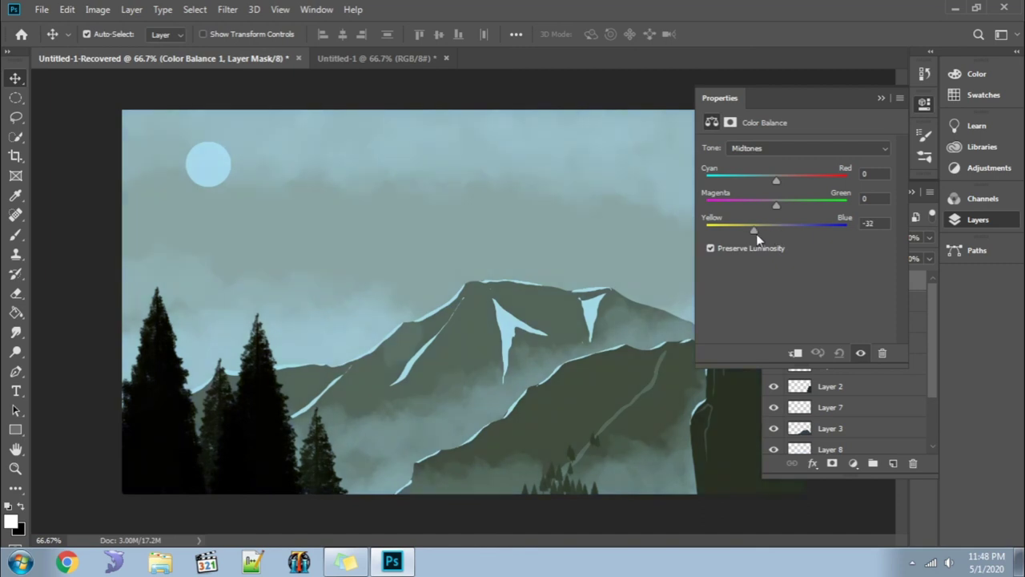
{"action": "left_click_drag", "start_coordinate": [776, 231], "coordinate": [678, 240]}
{"action": "left_click_drag", "start_coordinate": [777, 205], "coordinate": [890, 183]}
{"action": "key", "text": "ctrl+minus"}
{"action": "key", "text": "ctrl+minus"}
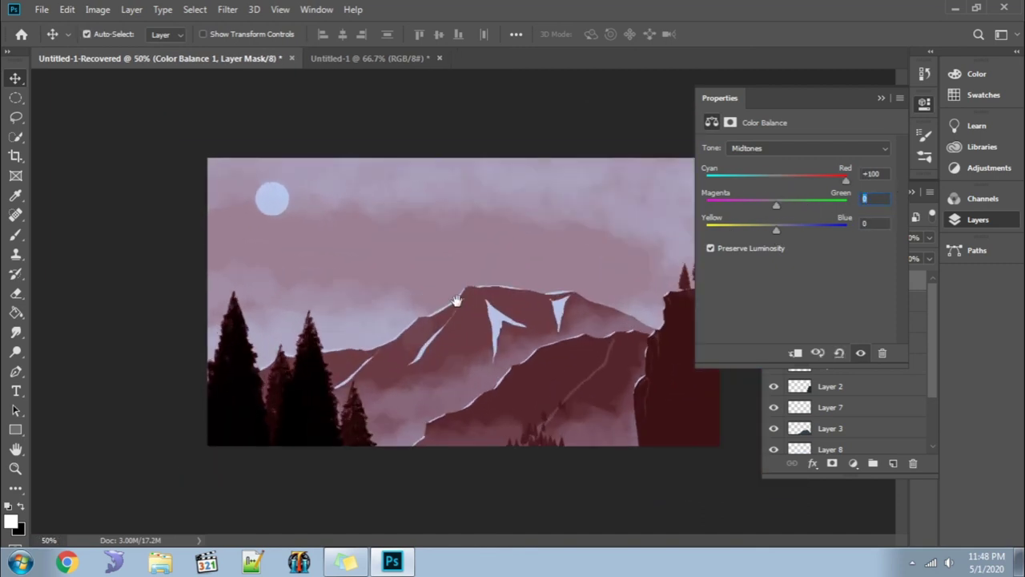
{"action": "left_click_drag", "start_coordinate": [695, 279], "coordinate": [743, 279]}
{"action": "key", "text": "ctrl+plus"}
{"action": "left_click_drag", "start_coordinate": [846, 181], "coordinate": [754, 180]}
{"action": "mouse_move", "coordinate": [800, 205]}
{"action": "left_mouse_down"}
{"action": "mouse_move", "coordinate": [769, 218]}
{"action": "mouse_move", "coordinate": [880, 227]}
{"action": "left_mouse_up"}
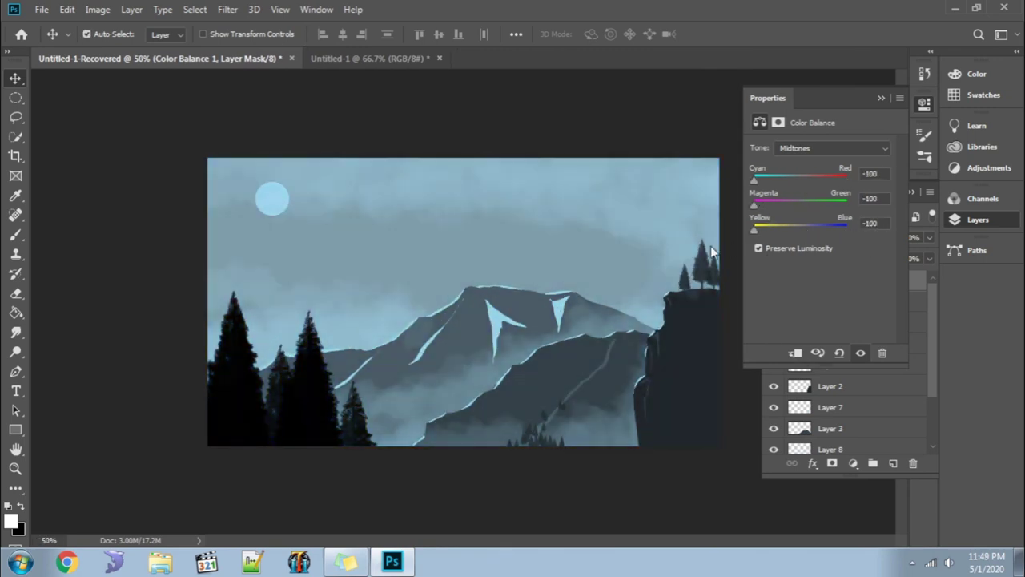
- Finalize the Color Balance midtones at -100 on all sliders, close Properties, and zoom back to 66.7%
{"action": "type", "text": "0"}
{"action": "key", "text": "Tab"}
{"action": "type", "text": "0"}
{"action": "key", "text": "Return"}
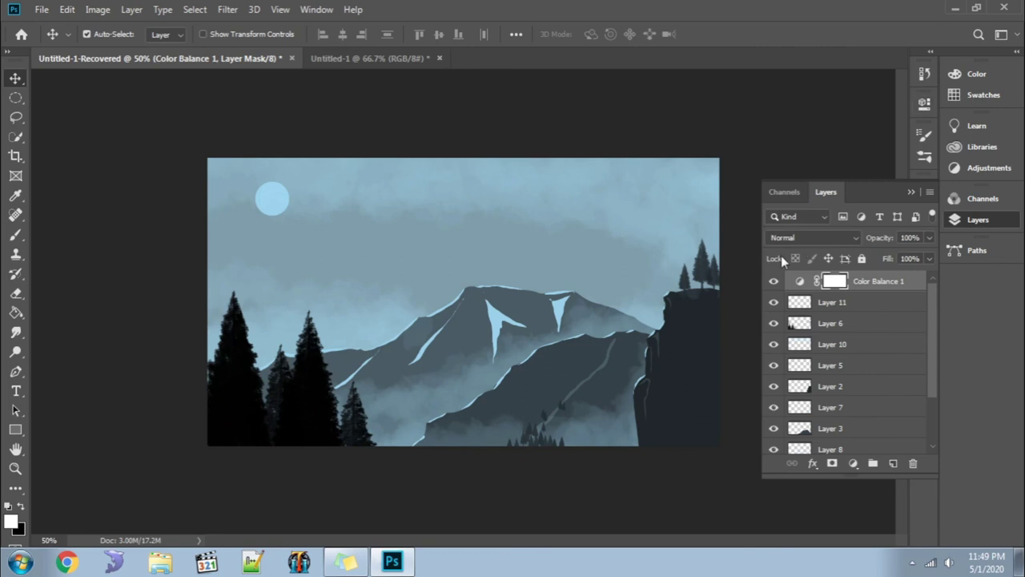
{"action": "left_click", "coordinate": [746, 193]}
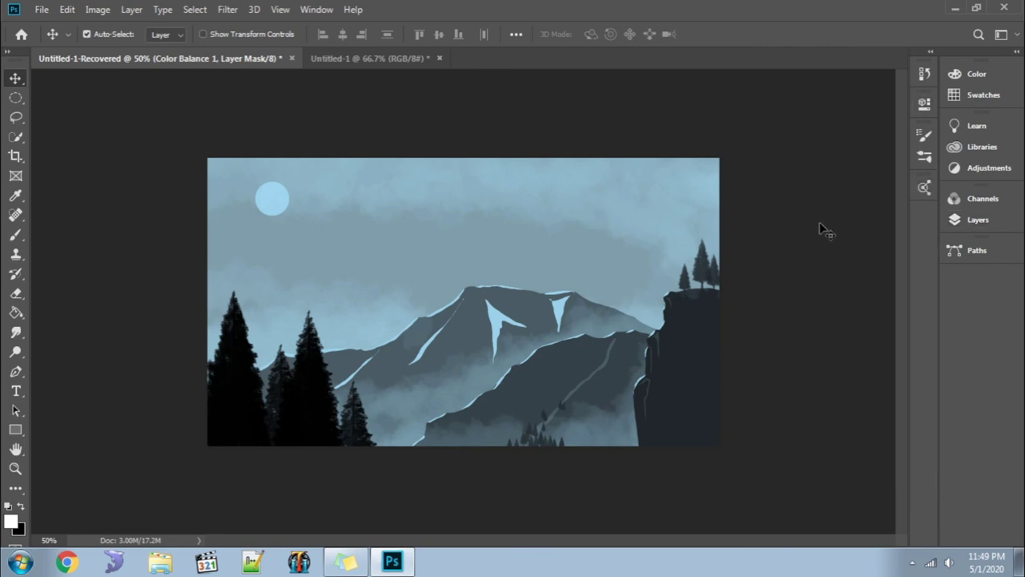
{"action": "key", "text": "ctrl+plus"}
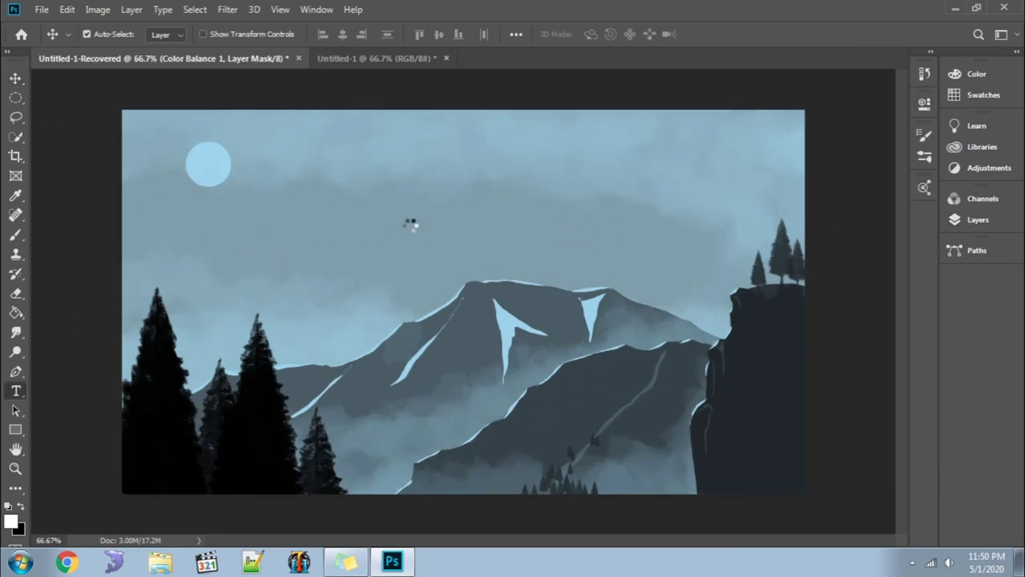
- Type the four-line poem in the sky, adding 'pure' and 'that' and removing an extra space
{"action": "left_click", "coordinate": [975, 219]}
{"action": "left_click", "coordinate": [857, 300]}
{"action": "left_click", "coordinate": [321, 185]}
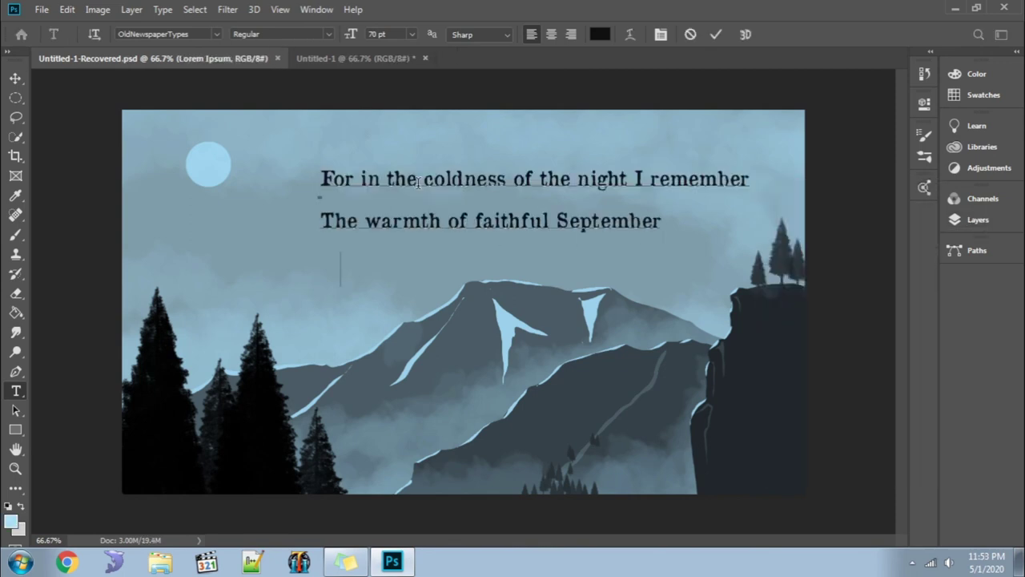
{"action": "type", "text": "pure"}
{"action": "left_click", "coordinate": [474, 221]}
{"action": "type", "text": "that"}
{"action": "left_click", "coordinate": [436, 264]}
{"action": "key", "text": "BackSpace"}
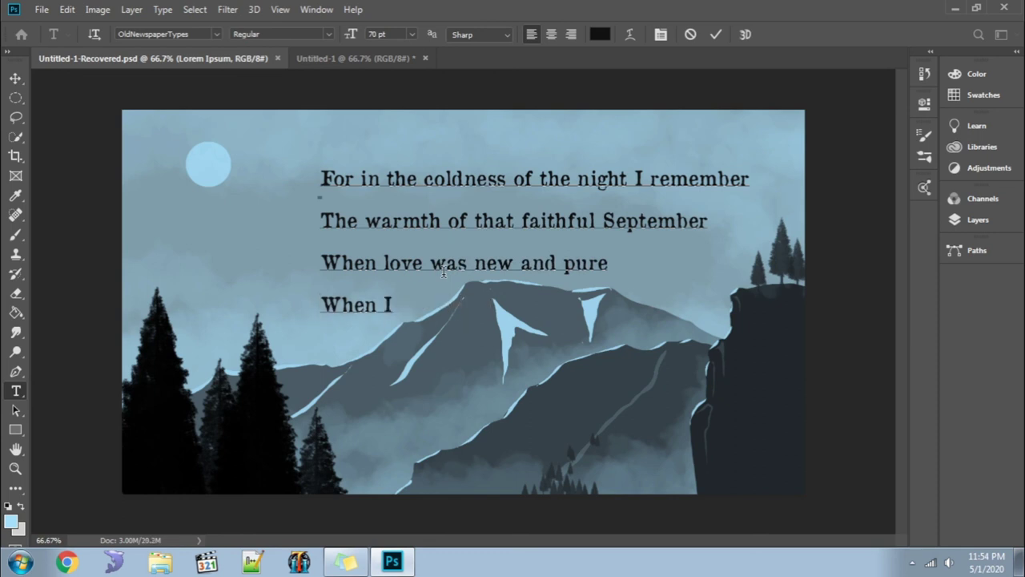
- Shrink the whole poem to 50 pt and commit the text
{"action": "key", "text": "ctrl+a"}
{"action": "left_click_drag", "start_coordinate": [351, 33], "coordinate": [335, 32]}
{"action": "left_click", "coordinate": [15, 78]}
{"action": "left_click", "coordinate": [978, 219]}
- Move the poem higher in the sky and type the author's signature line beneath it
{"action": "left_click_drag", "start_coordinate": [476, 183], "coordinate": [472, 139]}
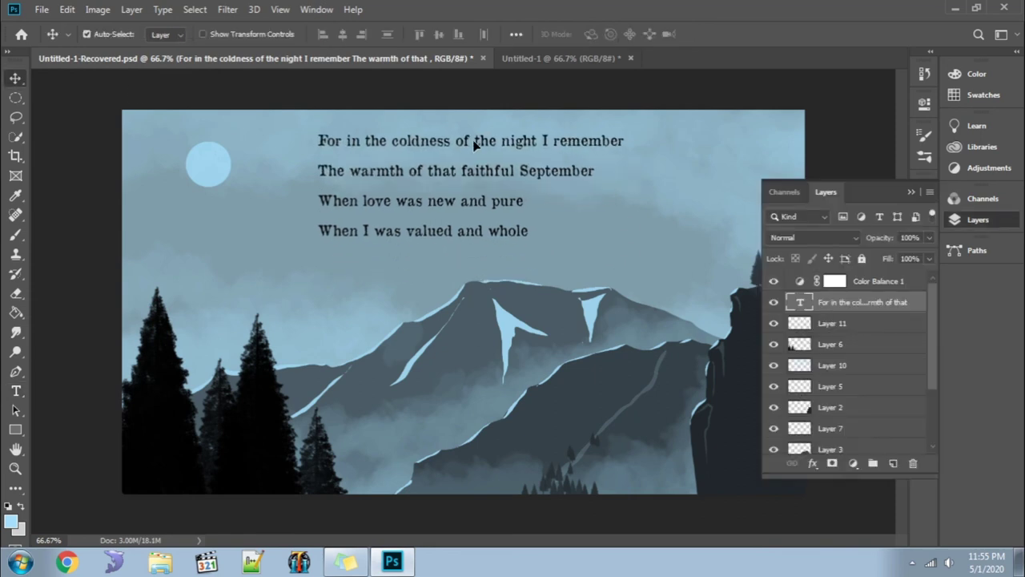
{"action": "key", "text": "t"}
{"action": "left_click", "coordinate": [499, 261]}
{"action": "type", "text": "-R. Orquesta"}
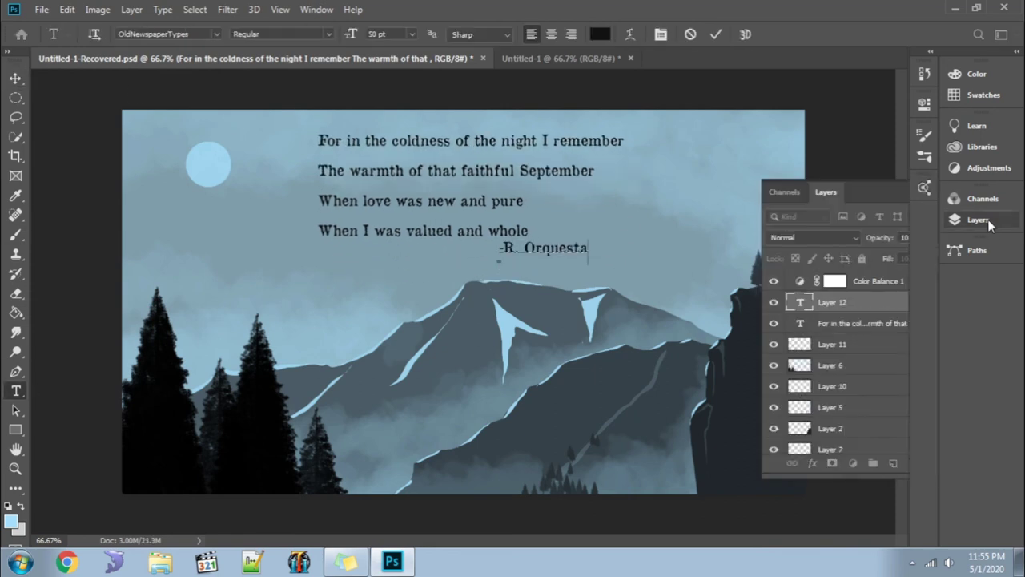
- Set the signature in a script font, commit it, and begin punctuating the poem lines
{"action": "key", "text": "ctrl+a"}
{"action": "left_click", "coordinate": [160, 34]}
{"action": "left_click", "coordinate": [15, 77]}
{"action": "left_click", "coordinate": [496, 211]}
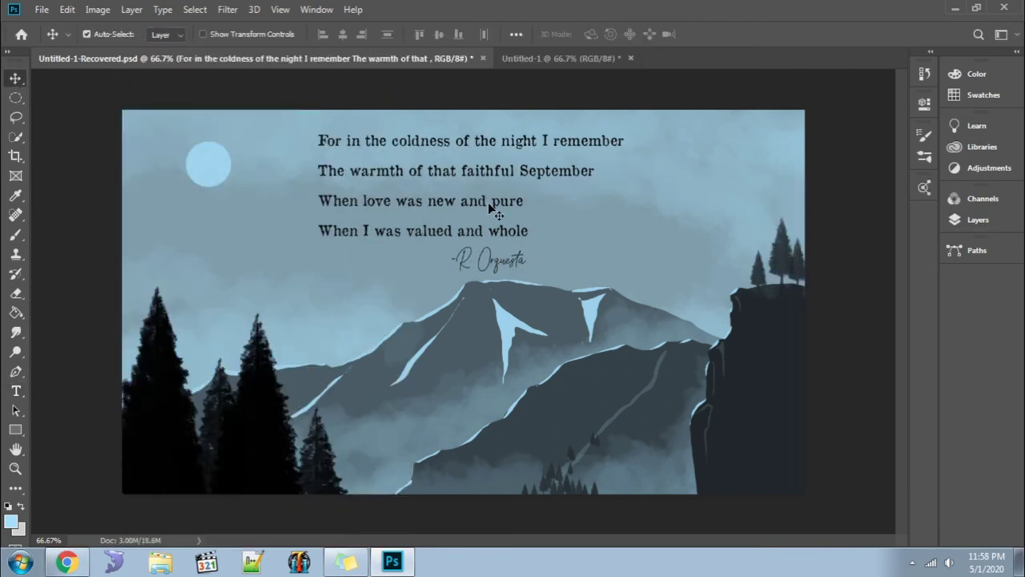